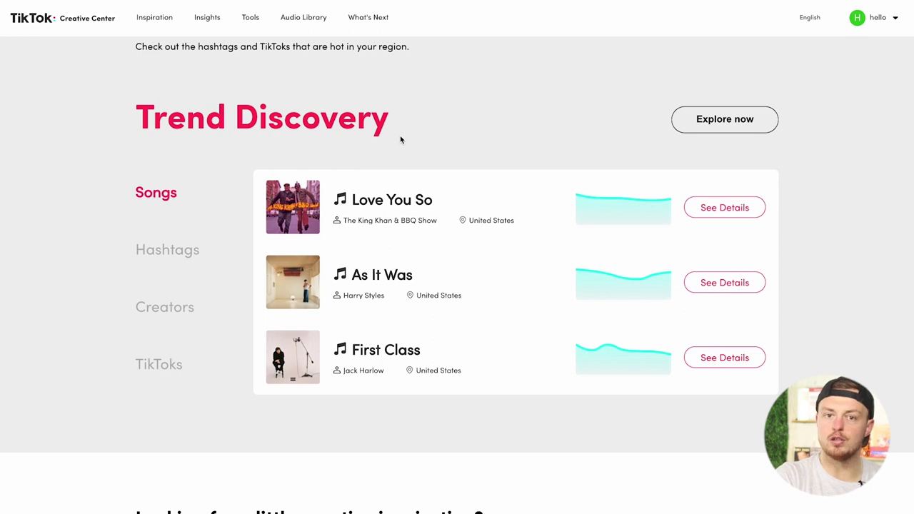
Browse the trending Hashtags and Creators lists, then show the three trending TikToks videos
{"action": "scroll", "coordinate": [441, 137], "scroll_direction": "down", "scroll_amount": 1}
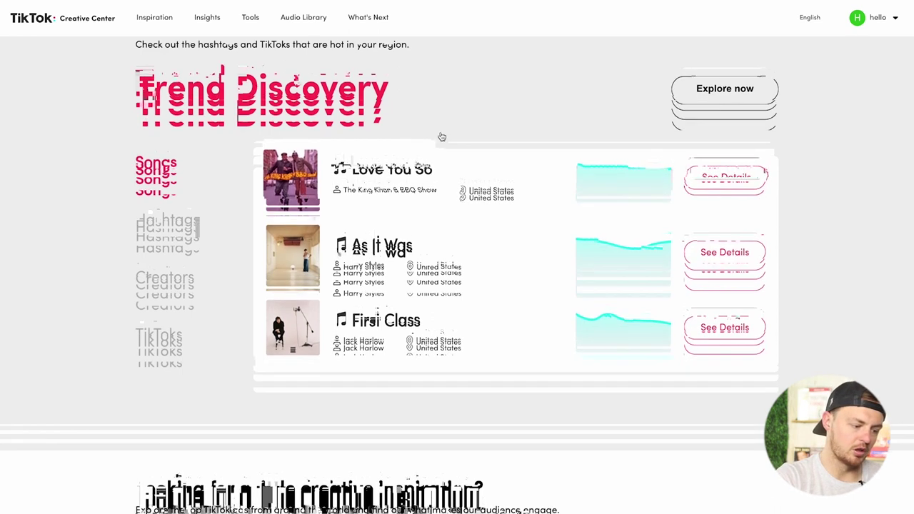
{"action": "left_click", "coordinate": [171, 217]}
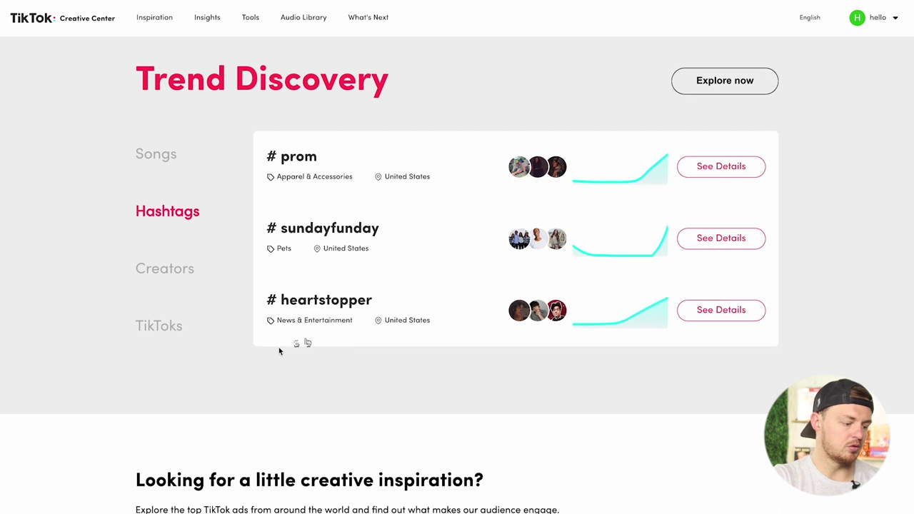
{"action": "left_click", "coordinate": [176, 278]}
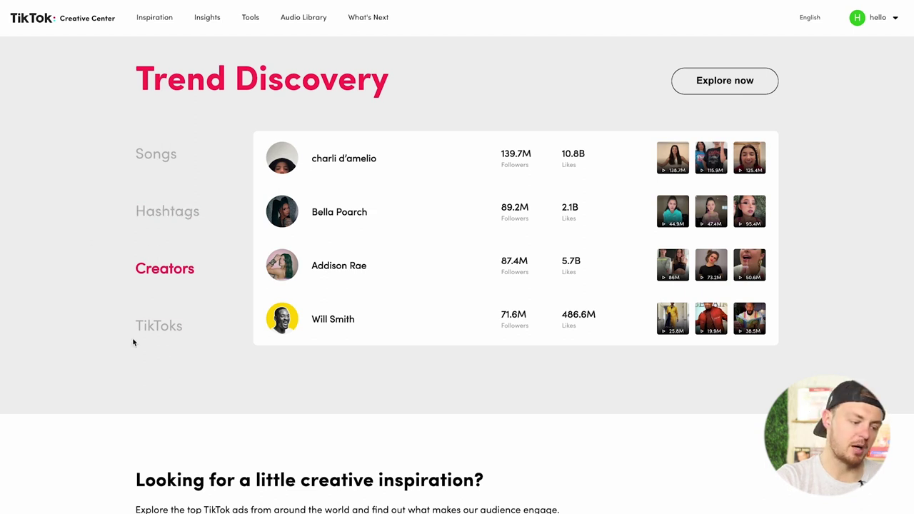
{"action": "left_click", "coordinate": [170, 336]}
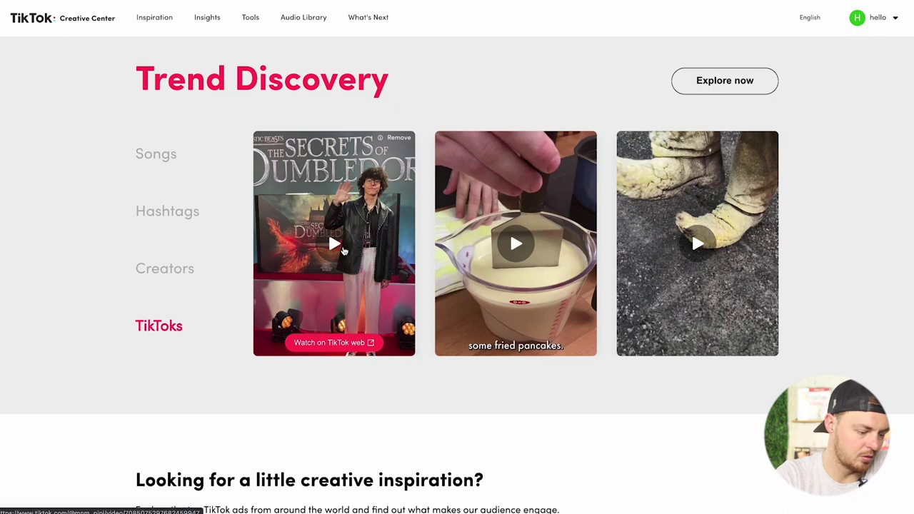
{"action": "left_click", "coordinate": [355, 343]}
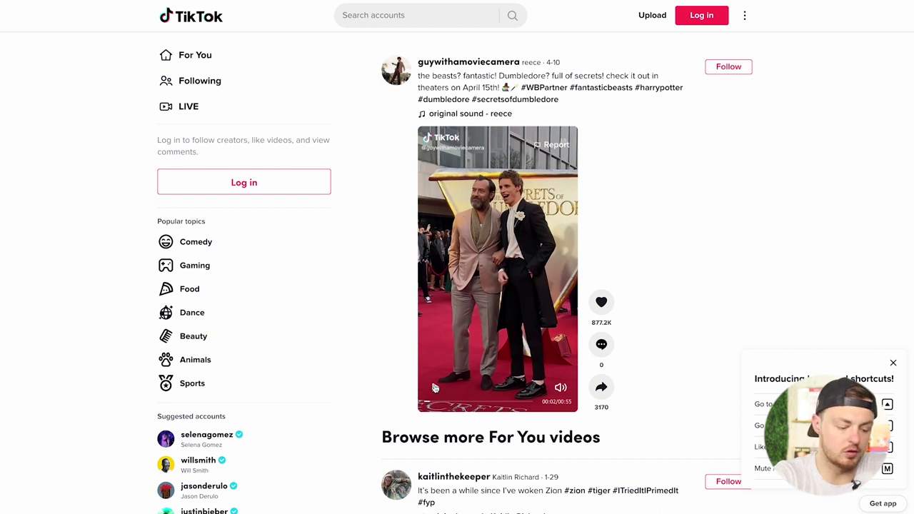
{"action": "left_click", "coordinate": [435, 387]}
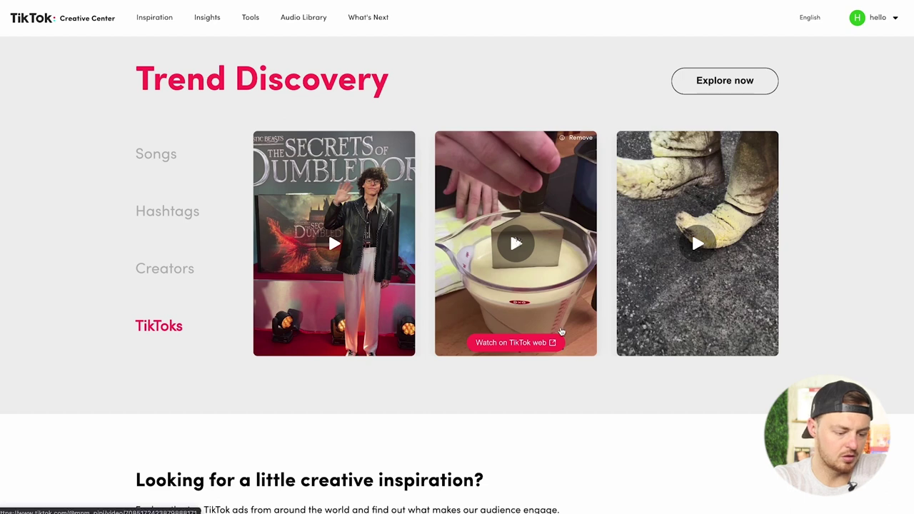
{"action": "left_click", "coordinate": [562, 332]}
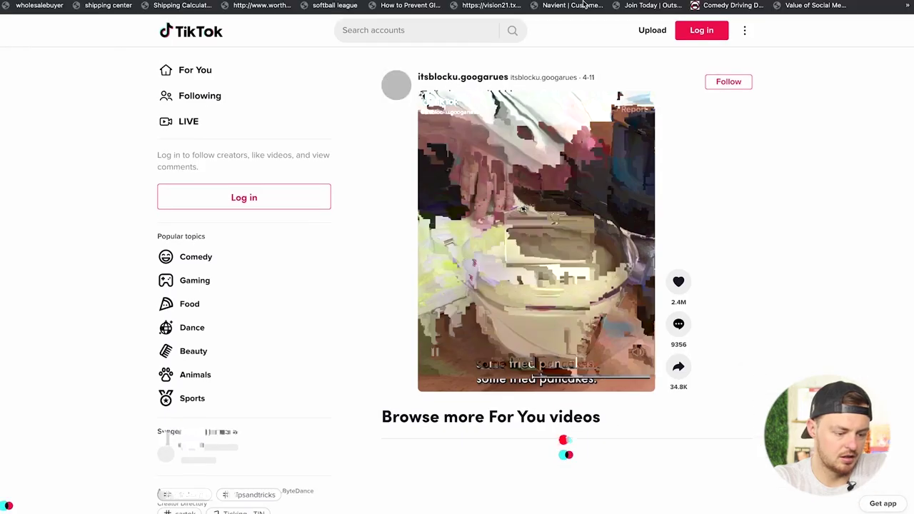
{"action": "left_click", "coordinate": [523, 209]}
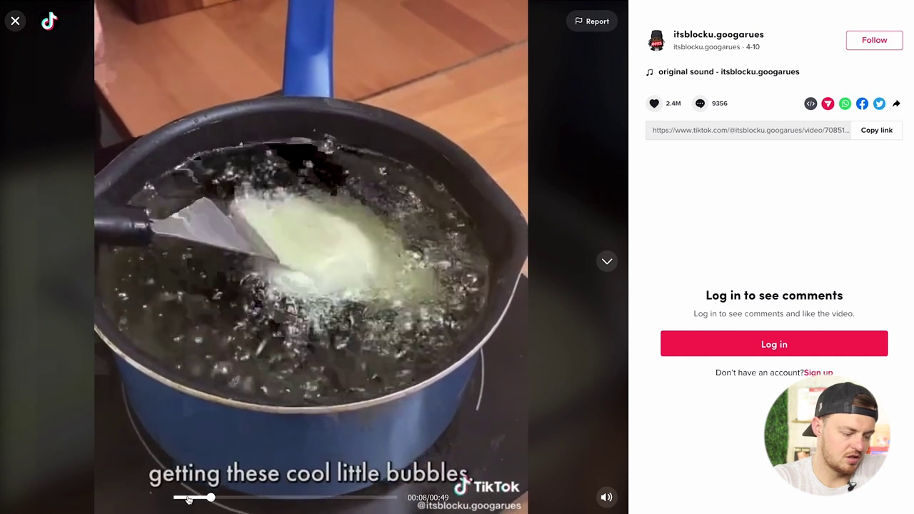
{"action": "left_click", "coordinate": [15, 23]}
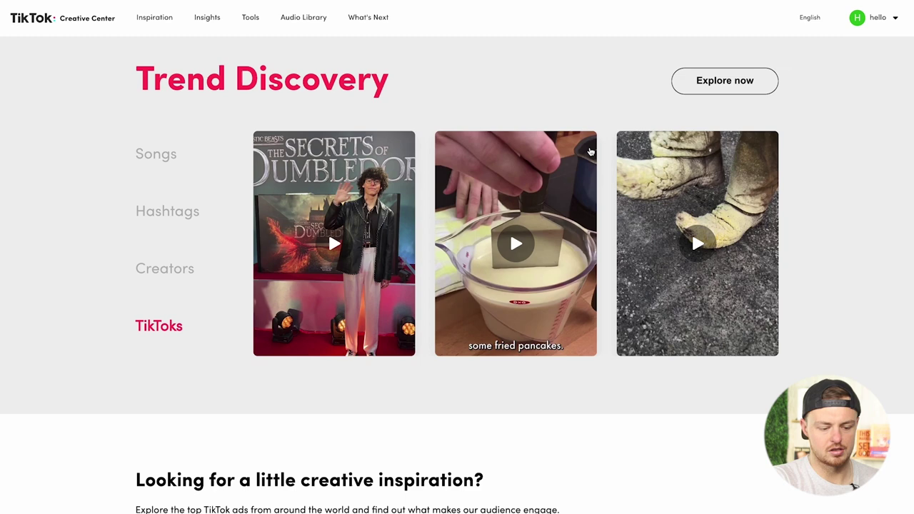
{"action": "mouse_move", "coordinate": [734, 220]}
{"action": "left_click", "coordinate": [695, 250]}
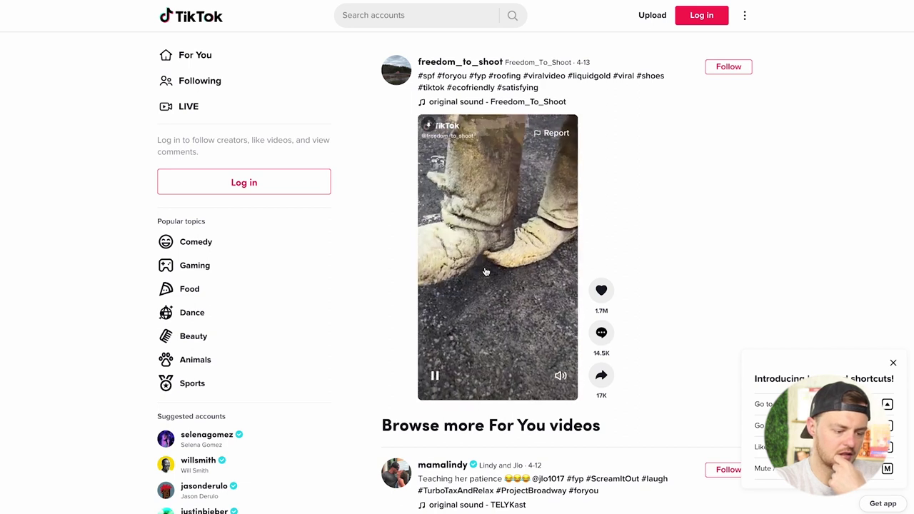
{"action": "left_click", "coordinate": [436, 376]}
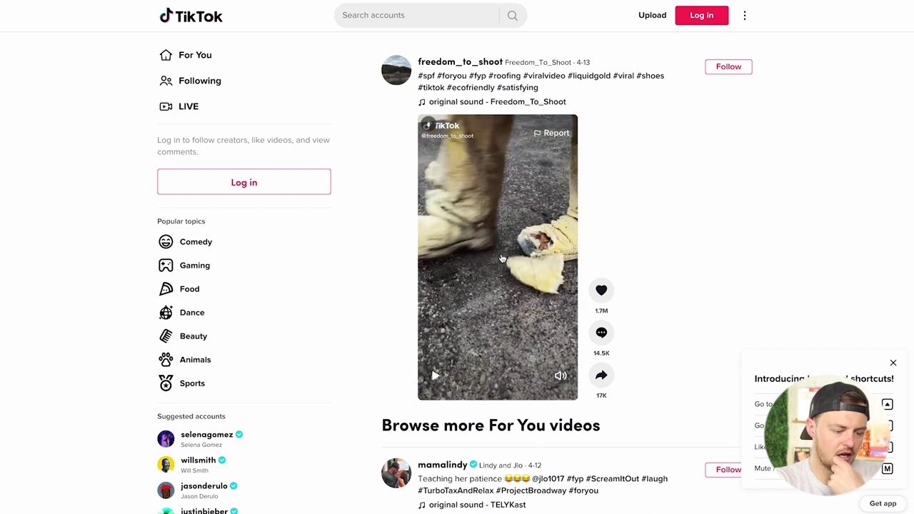
{"action": "scroll", "coordinate": [502, 258], "scroll_direction": "down", "scroll_amount": 3}
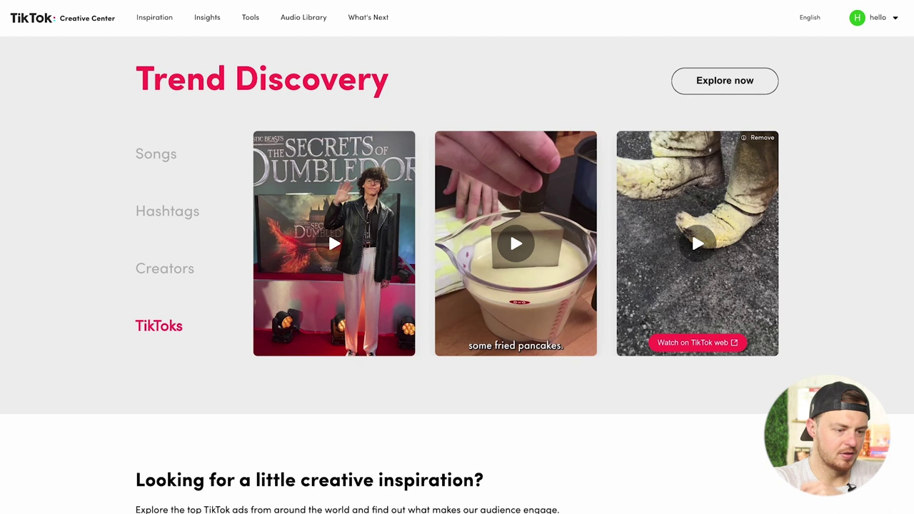
Open the Love You So song details in Trend Discovery and show its 11M TikTok videos
{"action": "left_click", "coordinate": [744, 78]}
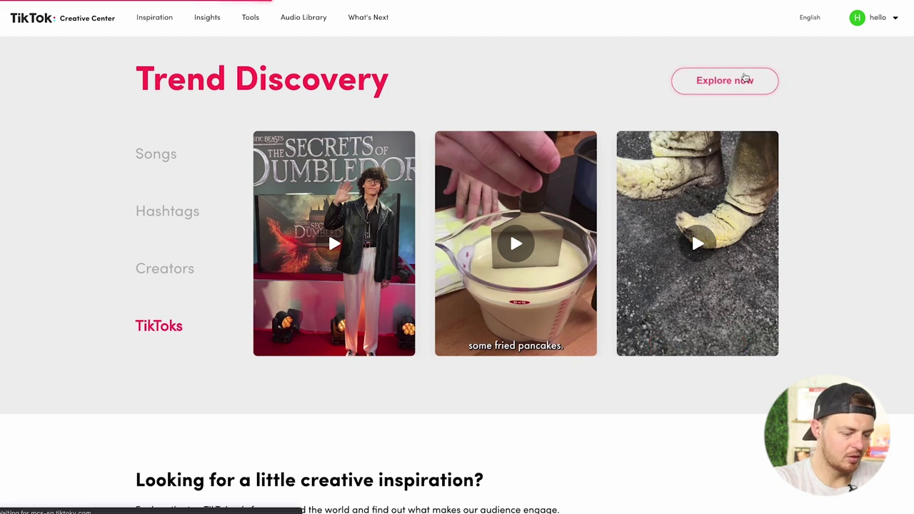
{"action": "scroll", "coordinate": [548, 138], "scroll_direction": "down", "scroll_amount": 5}
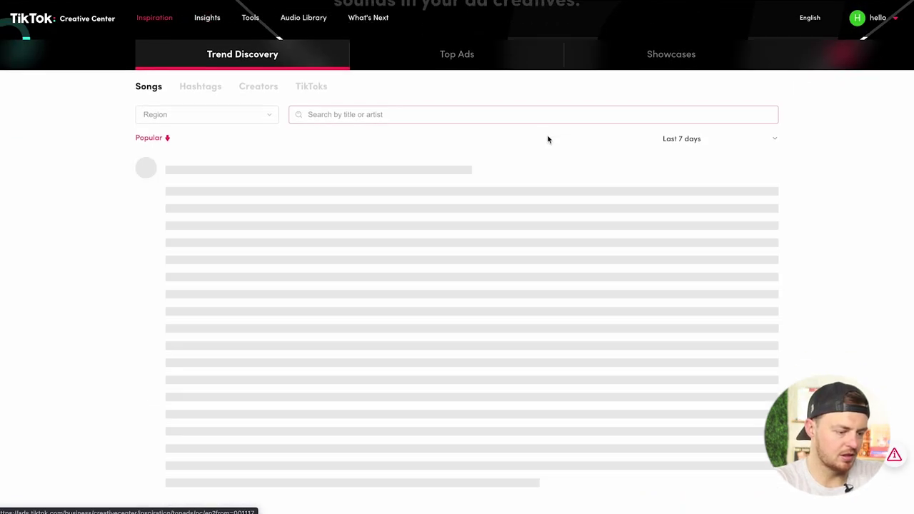
{"action": "left_click", "coordinate": [410, 81]}
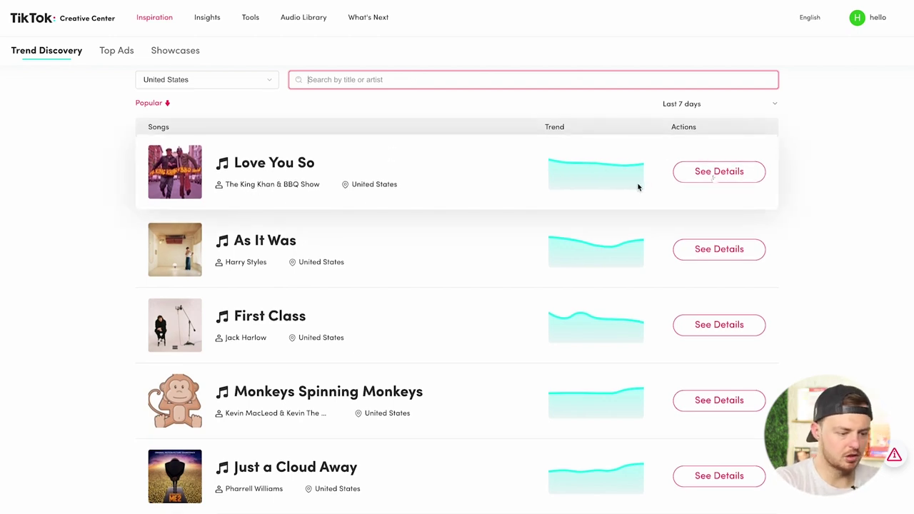
{"action": "left_click", "coordinate": [714, 178]}
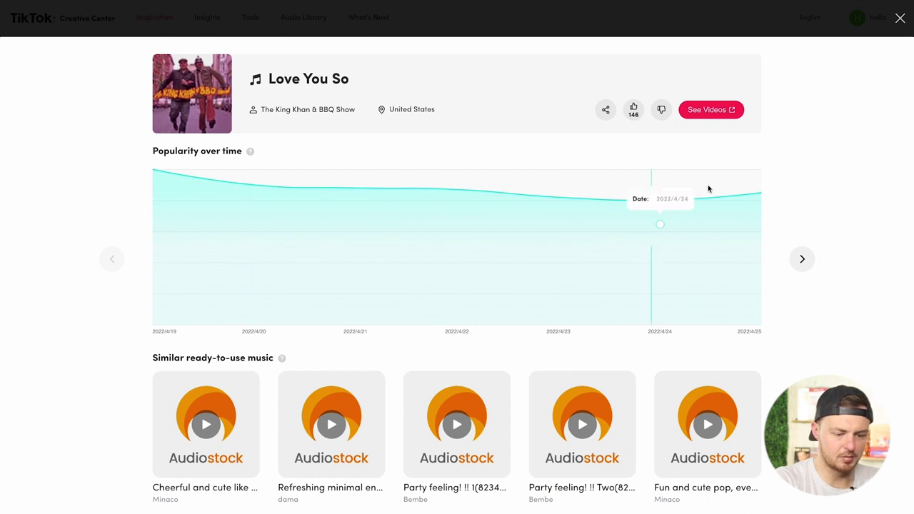
{"action": "left_click", "coordinate": [718, 110]}
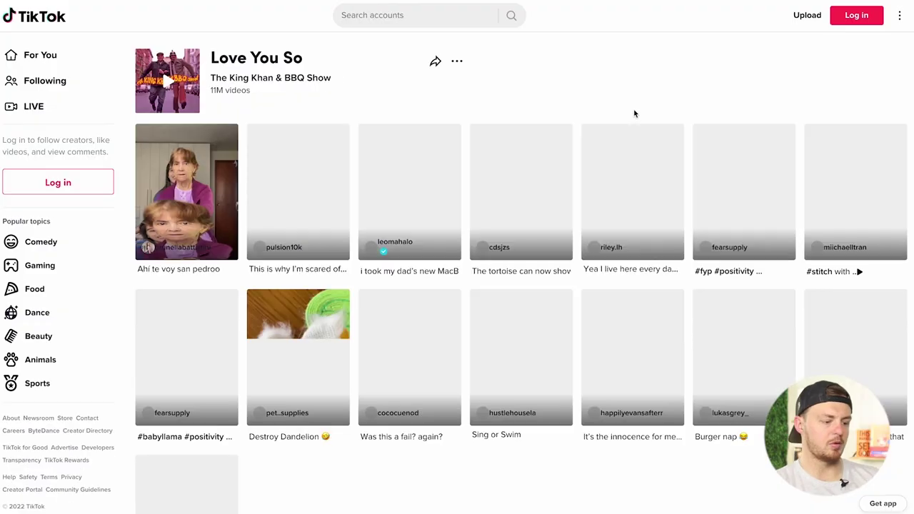
Play one of the Love You So videos and pause it
{"action": "left_click", "coordinate": [633, 335]}
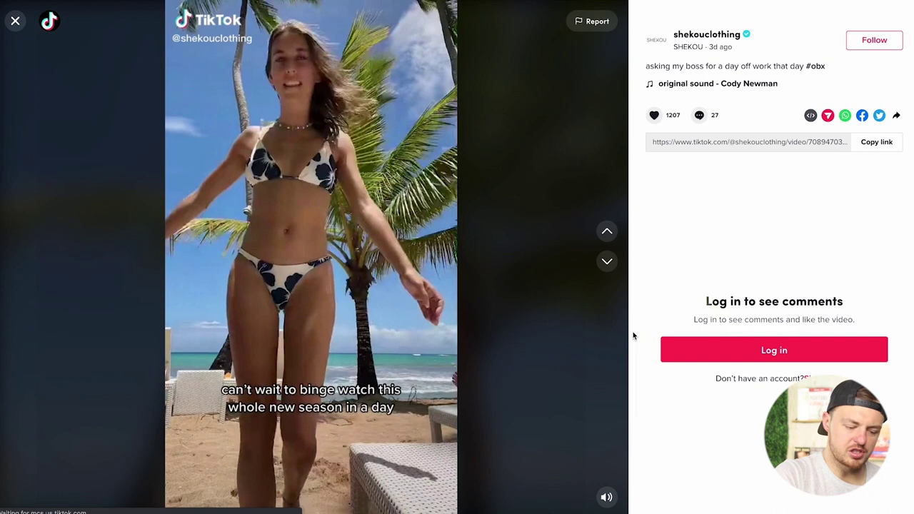
{"action": "left_click", "coordinate": [345, 296]}
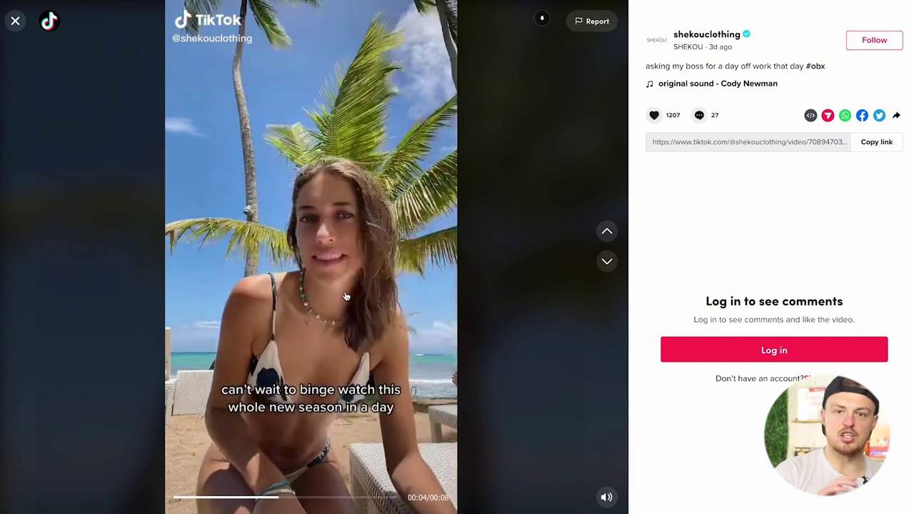
{"action": "left_click", "coordinate": [346, 296]}
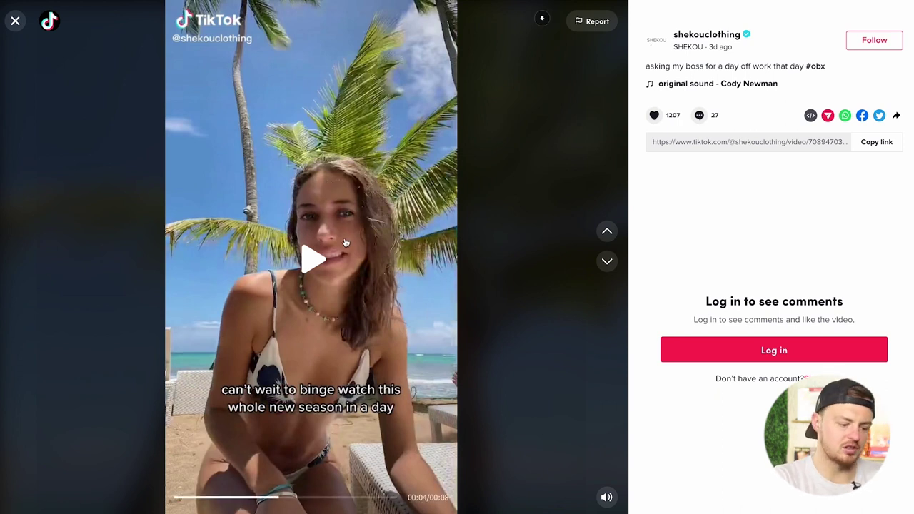
{"action": "left_click", "coordinate": [301, 259]}
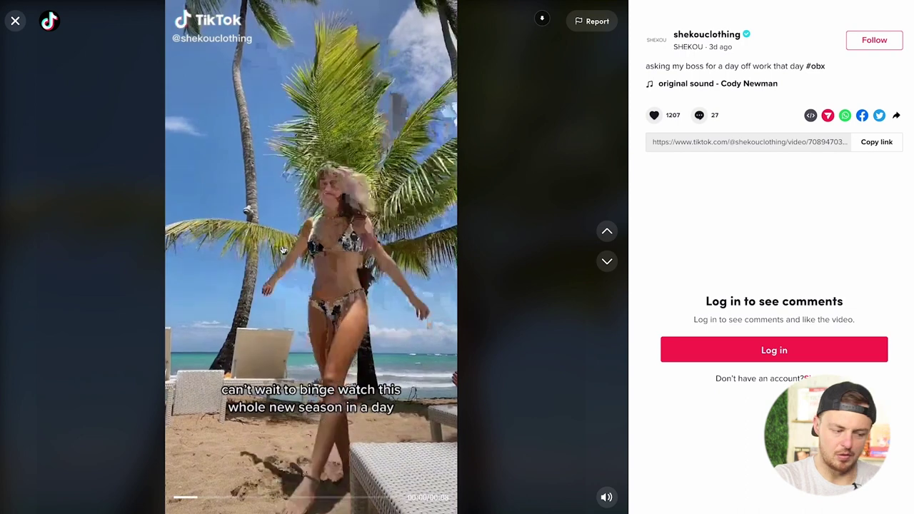
{"action": "left_click", "coordinate": [283, 249]}
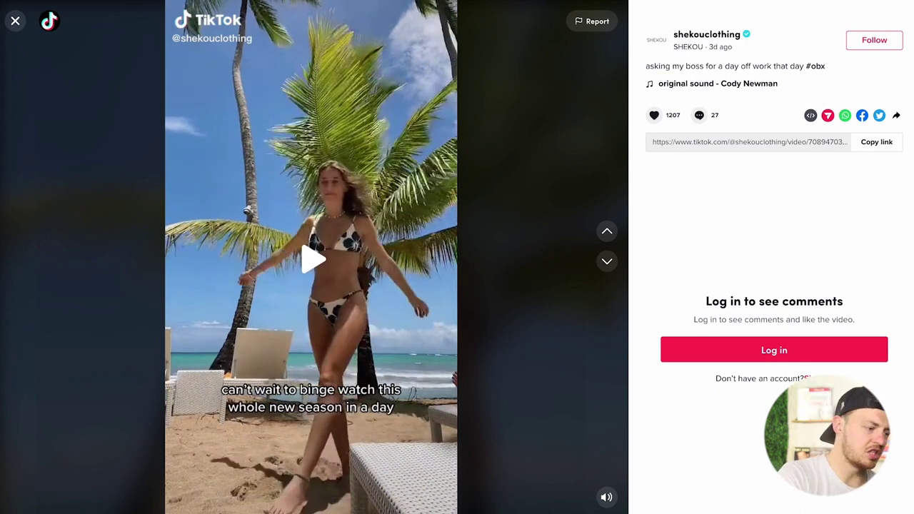
From the brand's profile grid, open the 'my fave item of clothing' video and pause it
{"action": "left_click", "coordinate": [17, 21]}
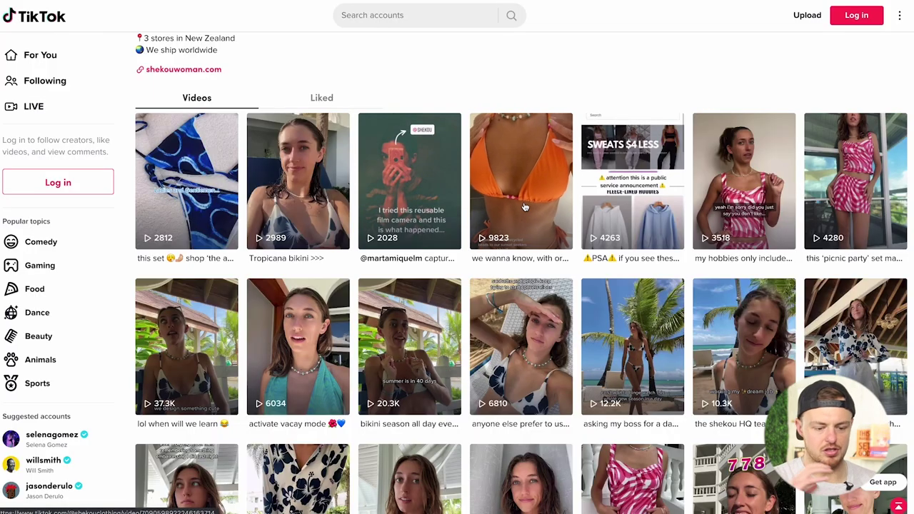
{"action": "scroll", "coordinate": [522, 206], "scroll_direction": "up", "scroll_amount": 2}
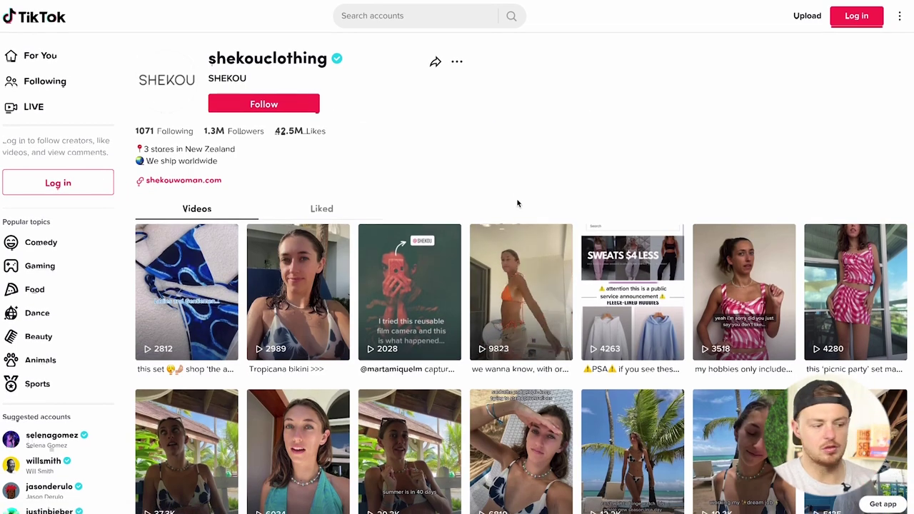
{"action": "scroll", "coordinate": [398, 169], "scroll_direction": "down", "scroll_amount": 5}
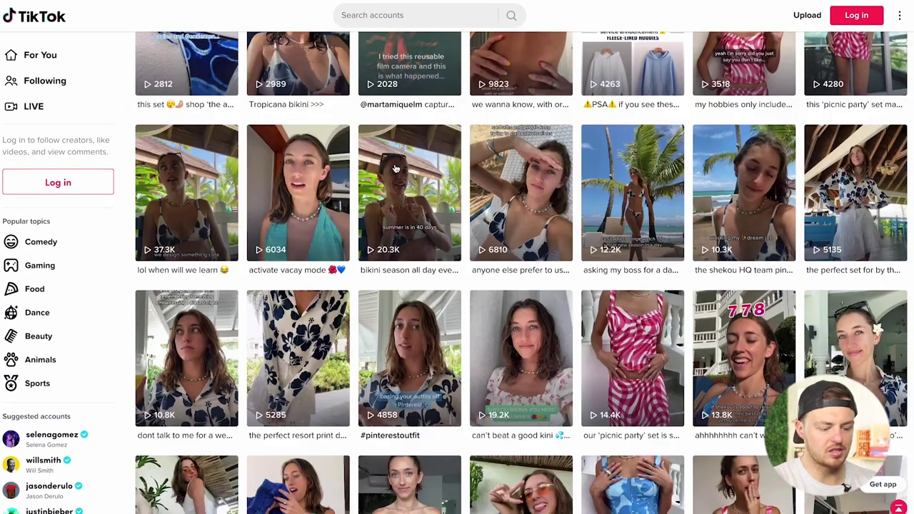
{"action": "scroll", "coordinate": [398, 170], "scroll_direction": "down", "scroll_amount": 3}
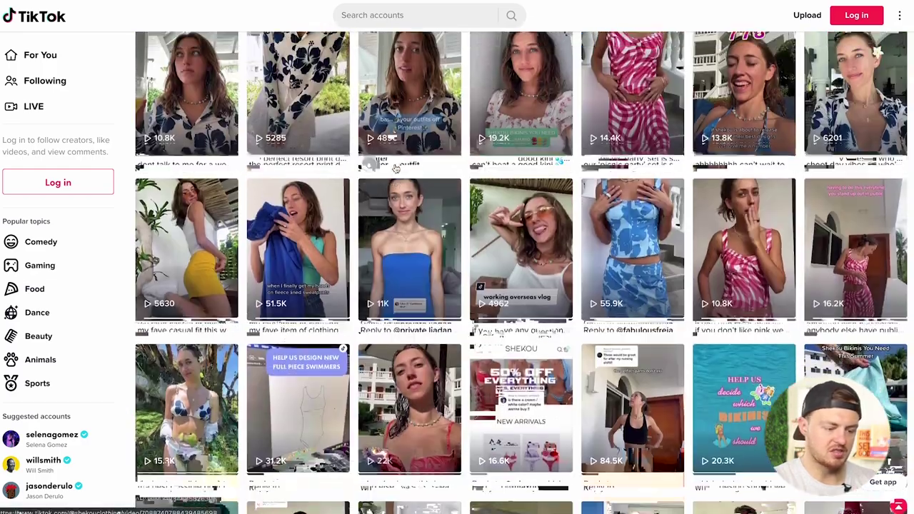
{"action": "scroll", "coordinate": [445, 213], "scroll_direction": "down", "scroll_amount": 1}
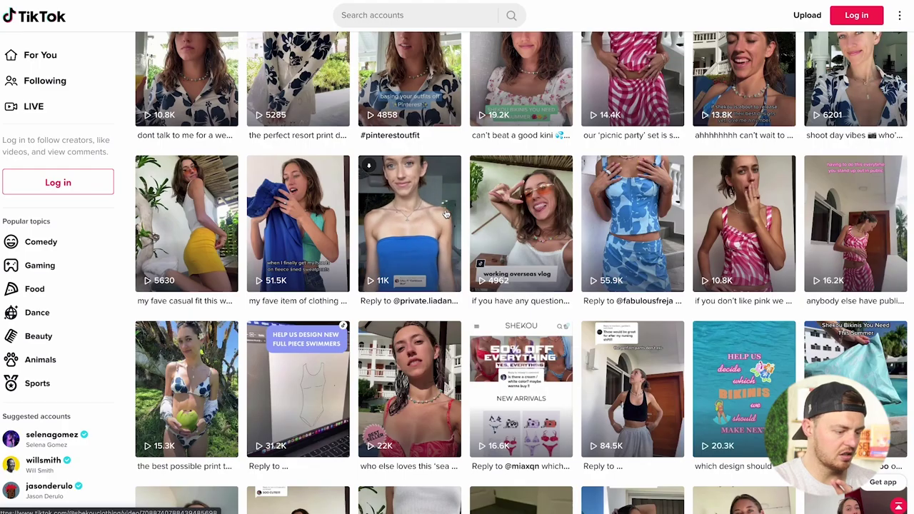
{"action": "left_click", "coordinate": [305, 222]}
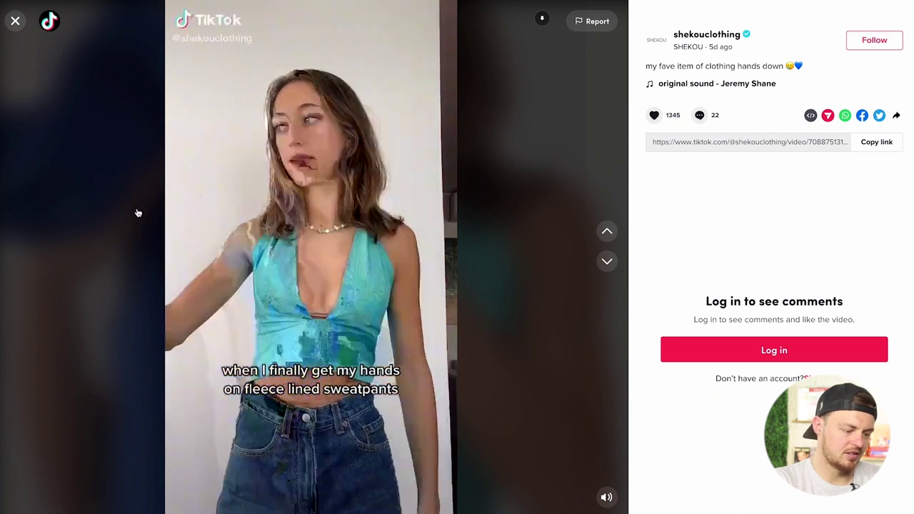
{"action": "left_click", "coordinate": [296, 388]}
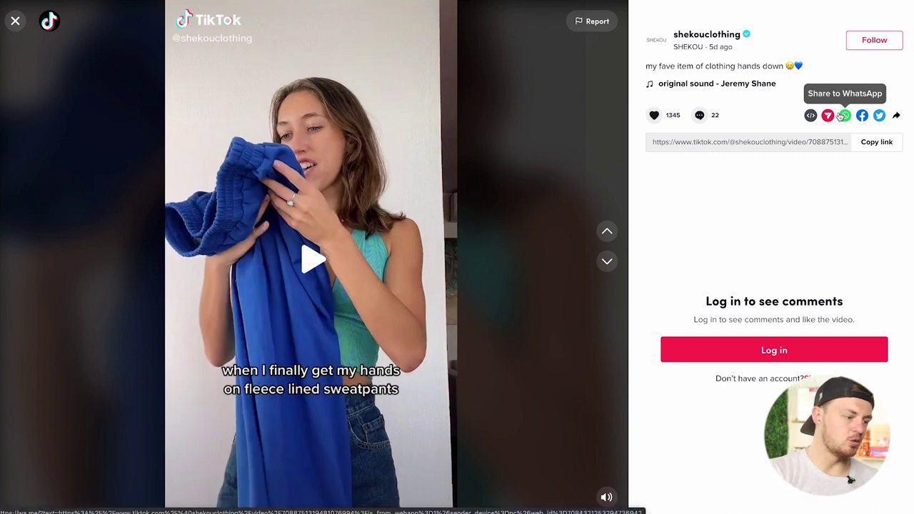
{"action": "left_click", "coordinate": [844, 116]}
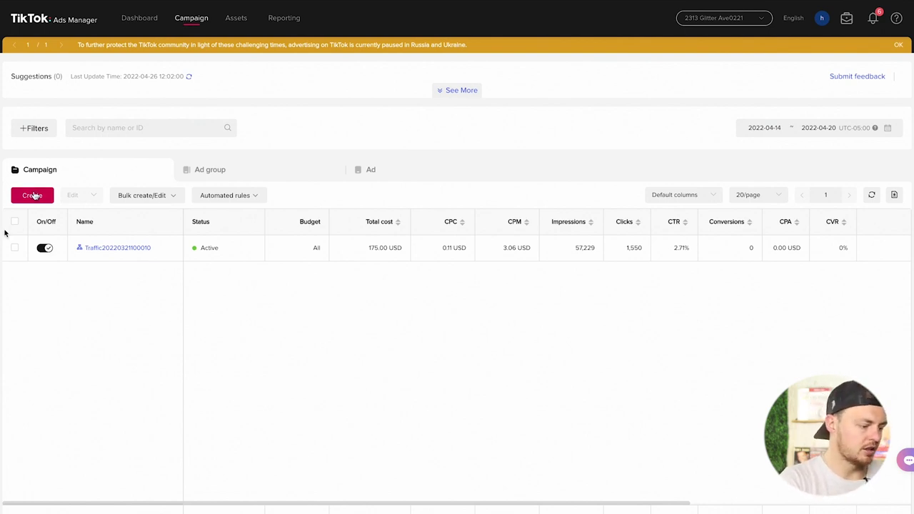
Start a new campaign from the Campaign tab
{"action": "left_click", "coordinate": [33, 196]}
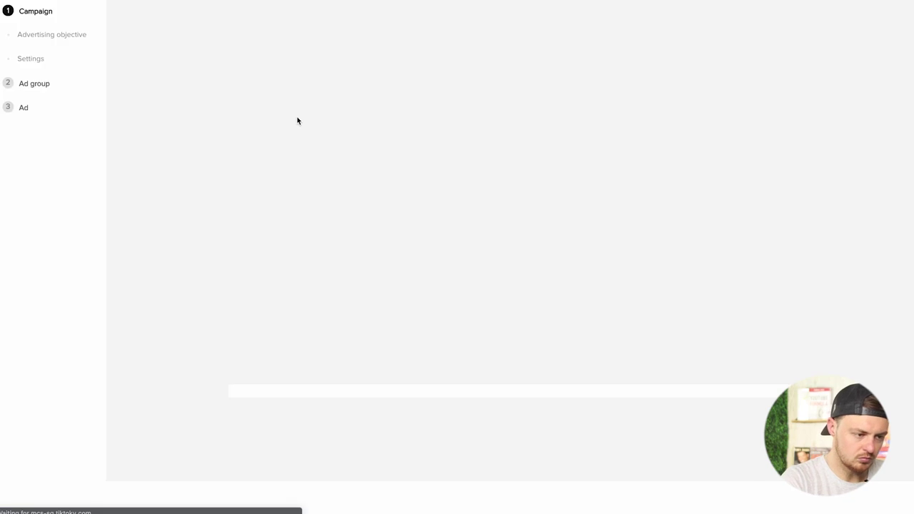
{"action": "scroll", "coordinate": [458, 150], "scroll_direction": "down", "scroll_amount": 1}
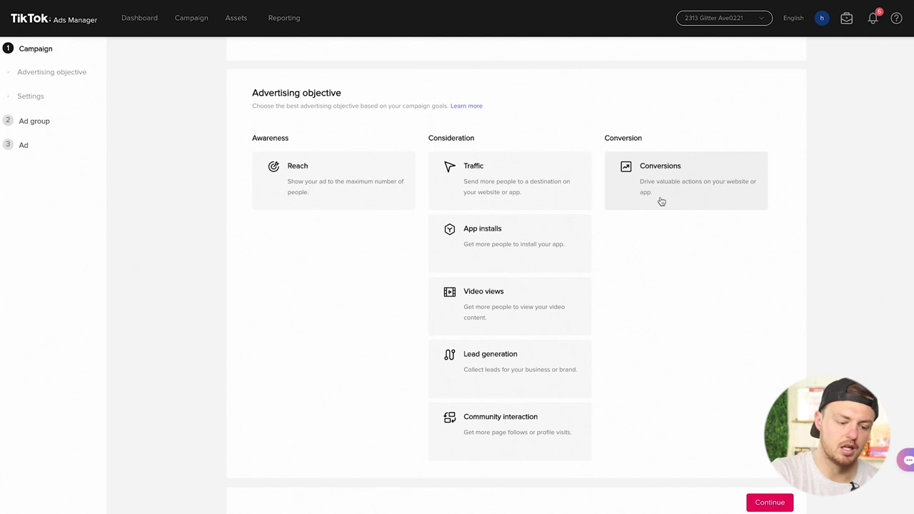
Choose the Conversions objective and name the campaign TOF
{"action": "left_click", "coordinate": [660, 193]}
{"action": "scroll", "coordinate": [662, 200], "scroll_direction": "down", "scroll_amount": 4}
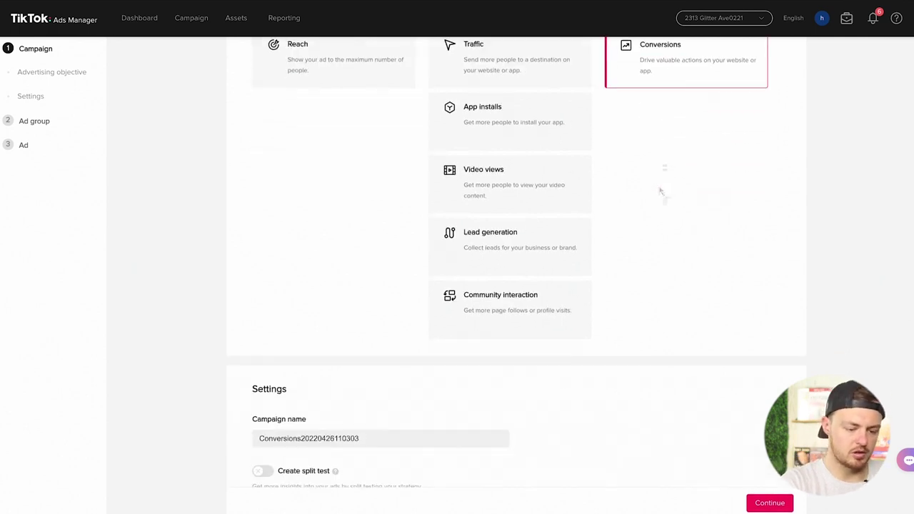
{"action": "double_click", "coordinate": [322, 293]}
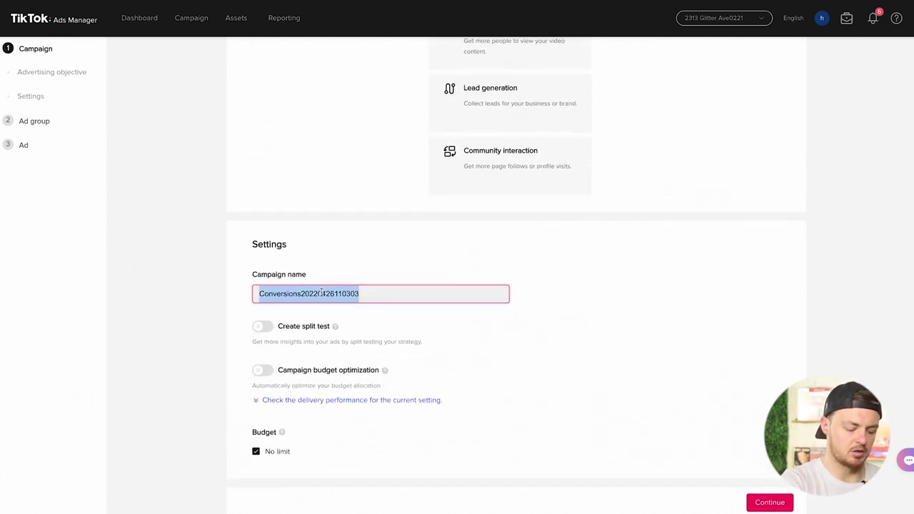
{"action": "type", "text": "TOF"}
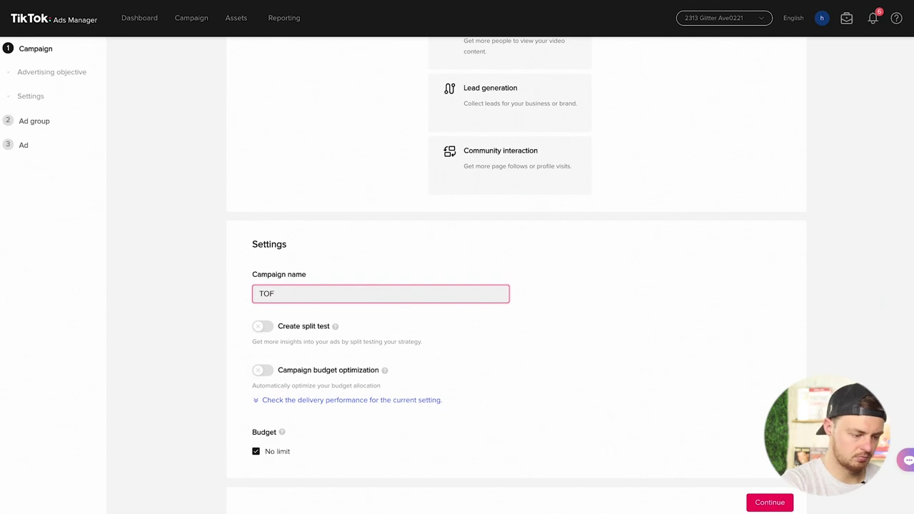
{"action": "left_click", "coordinate": [556, 270]}
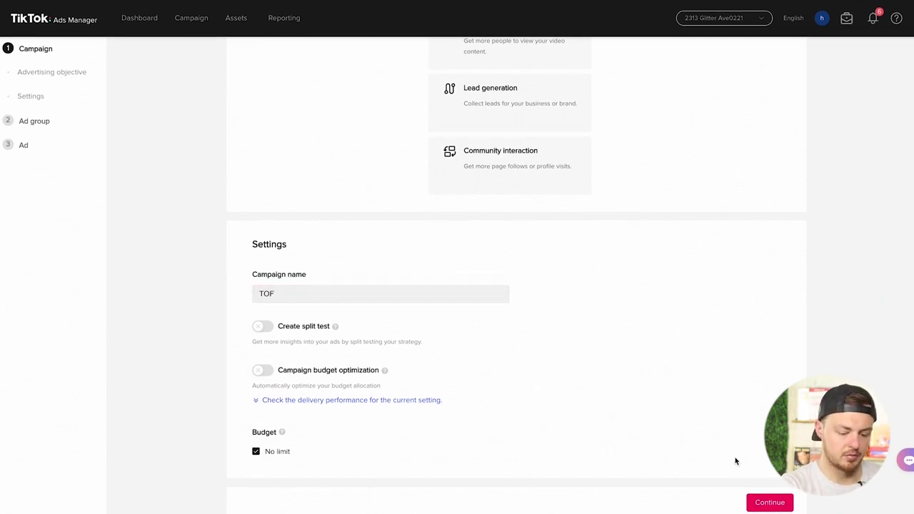
Turn on campaign budget optimization
{"action": "left_click", "coordinate": [337, 401]}
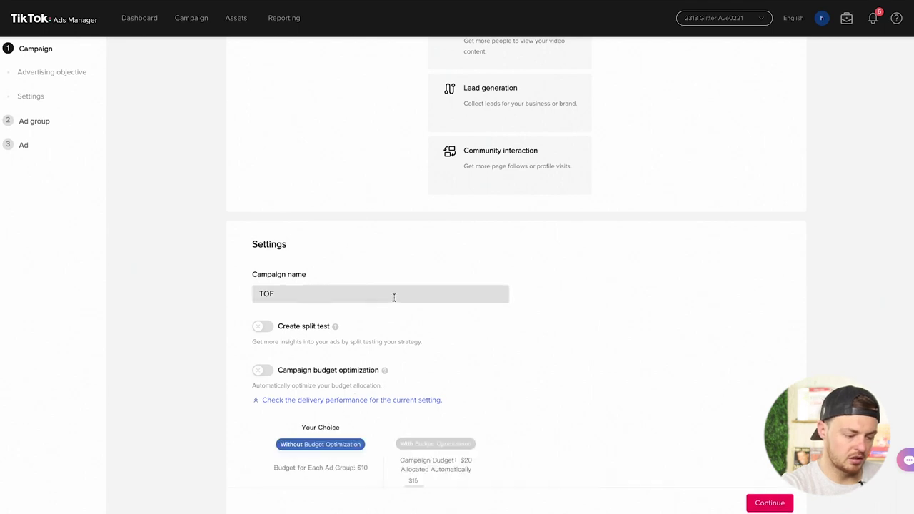
{"action": "scroll", "coordinate": [393, 298], "scroll_direction": "down", "scroll_amount": 3}
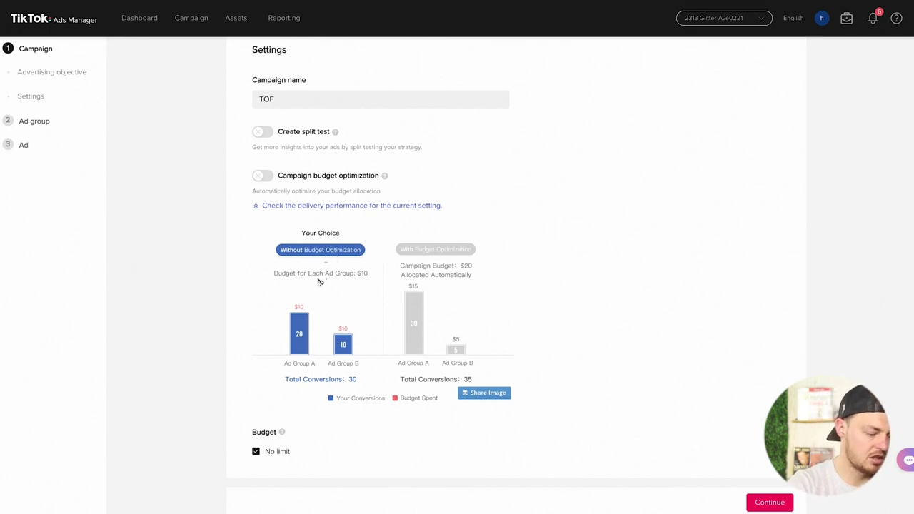
{"action": "left_click", "coordinate": [265, 176]}
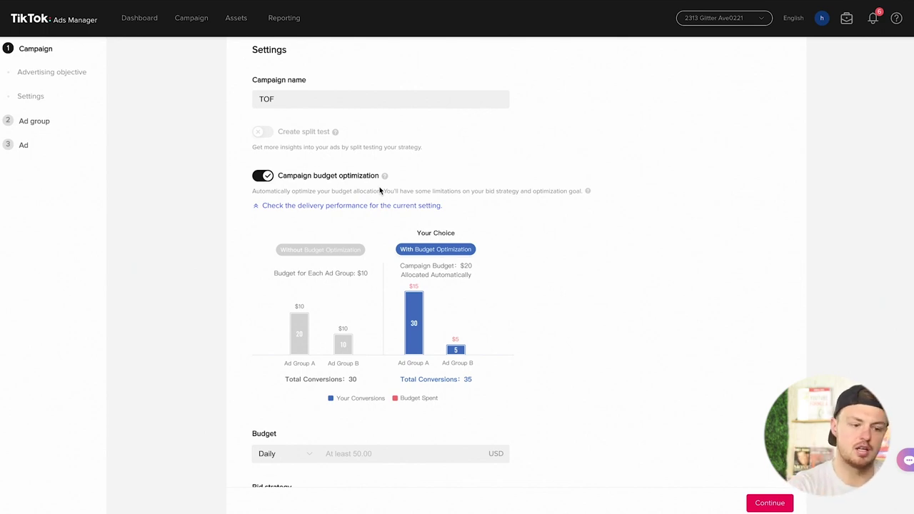
{"action": "scroll", "coordinate": [415, 188], "scroll_direction": "down", "scroll_amount": 1}
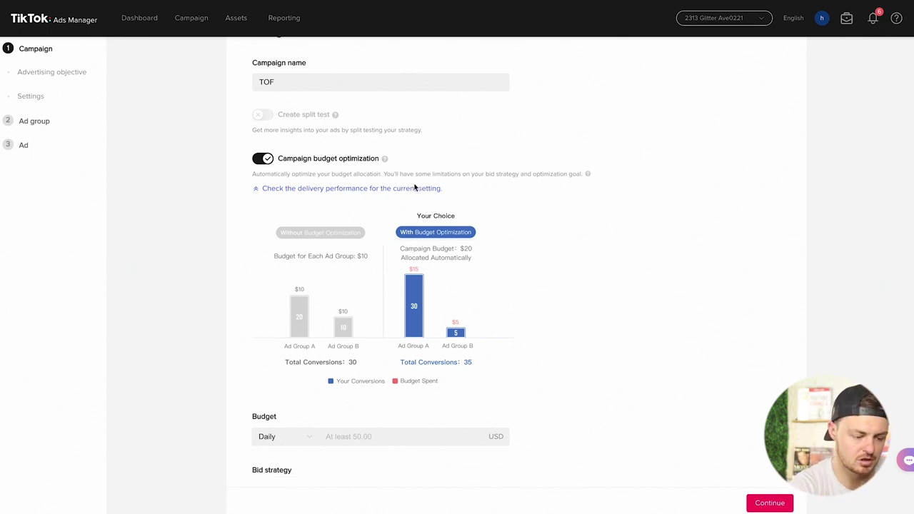
Set a 100.00 USD daily budget and continue to the ad group setup
{"action": "mouse_move", "coordinate": [450, 261]}
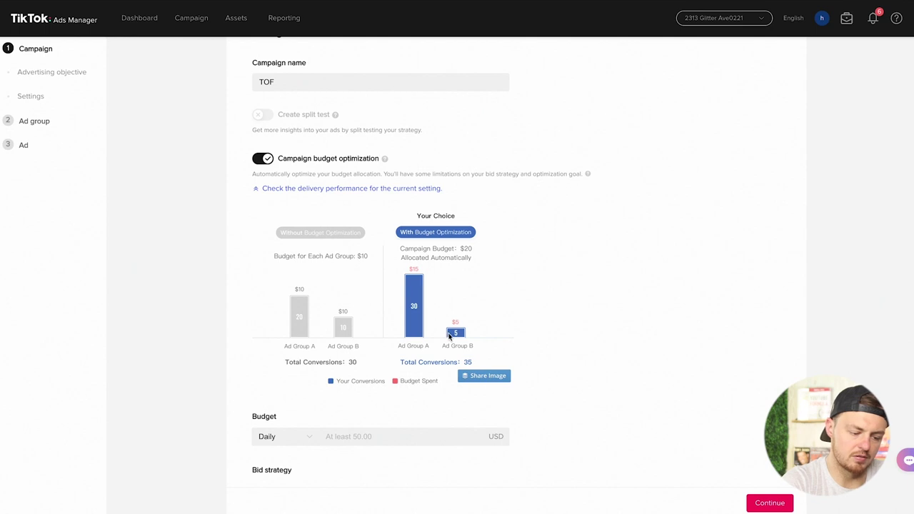
{"action": "scroll", "coordinate": [453, 312], "scroll_direction": "down", "scroll_amount": 2}
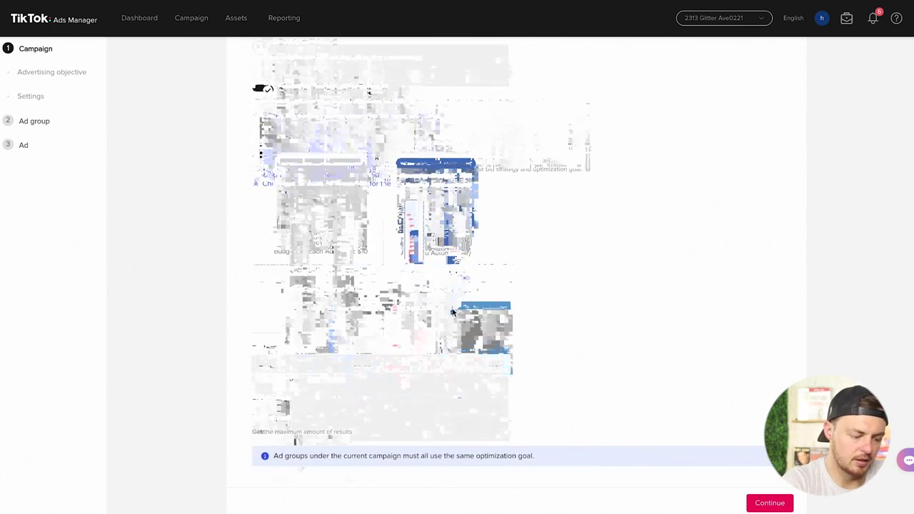
{"action": "left_click", "coordinate": [372, 341]}
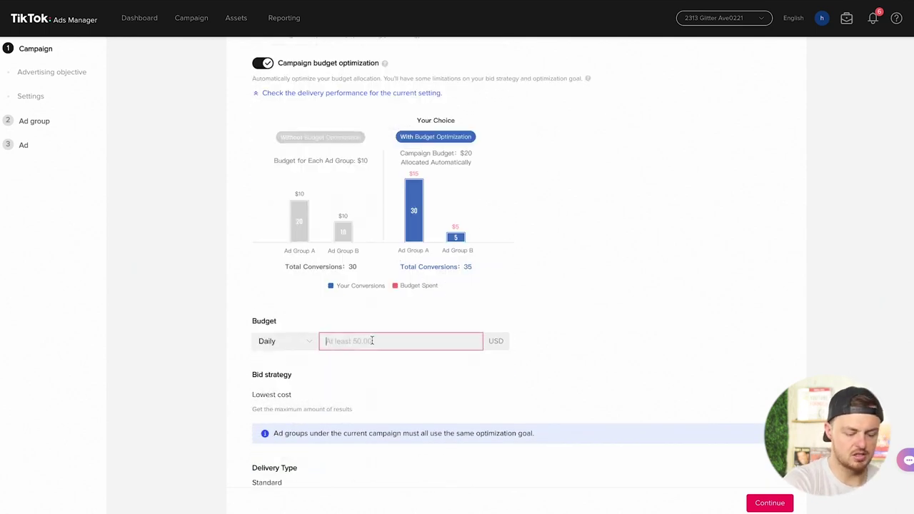
{"action": "type", "text": "1"}
{"action": "key", "text": "BackSpace"}
{"action": "type", "text": "100"}
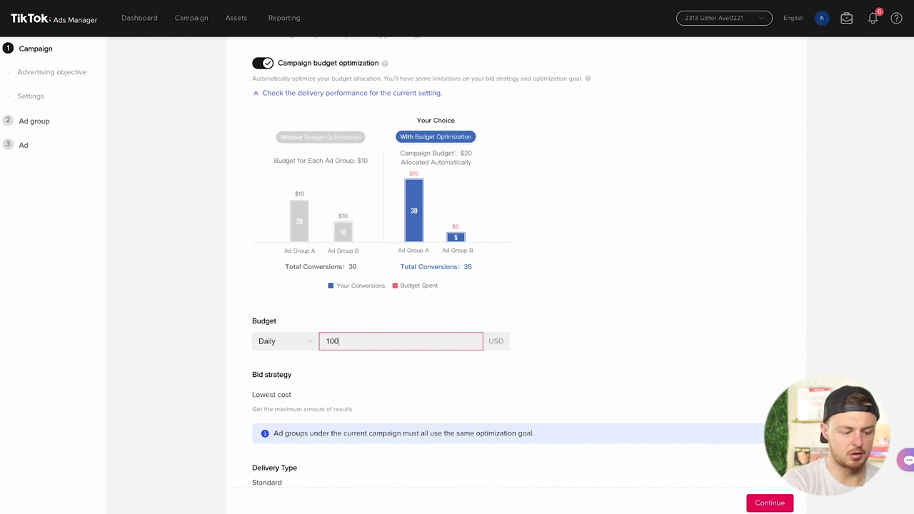
{"action": "type", "text": ".0"}
{"action": "key", "text": "BackSpace"}
{"action": "left_click", "coordinate": [720, 290]}
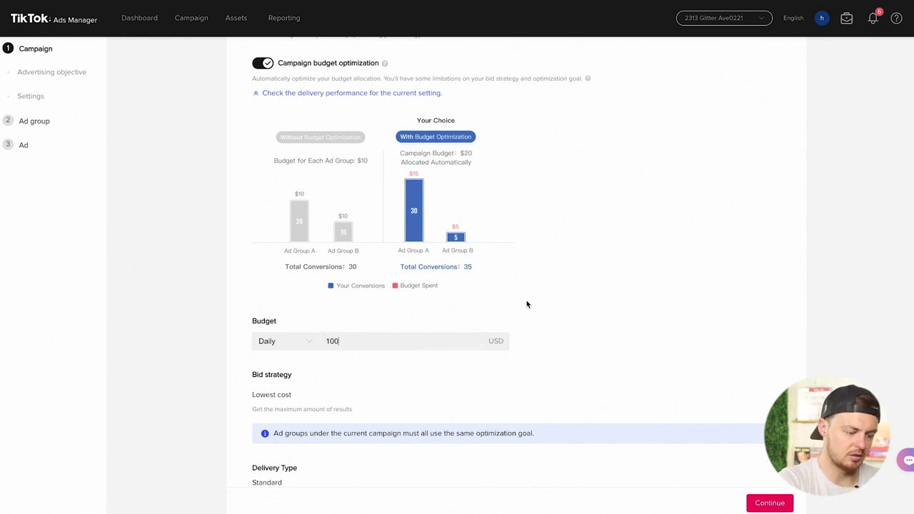
{"action": "scroll", "coordinate": [527, 304], "scroll_direction": "down", "scroll_amount": 1}
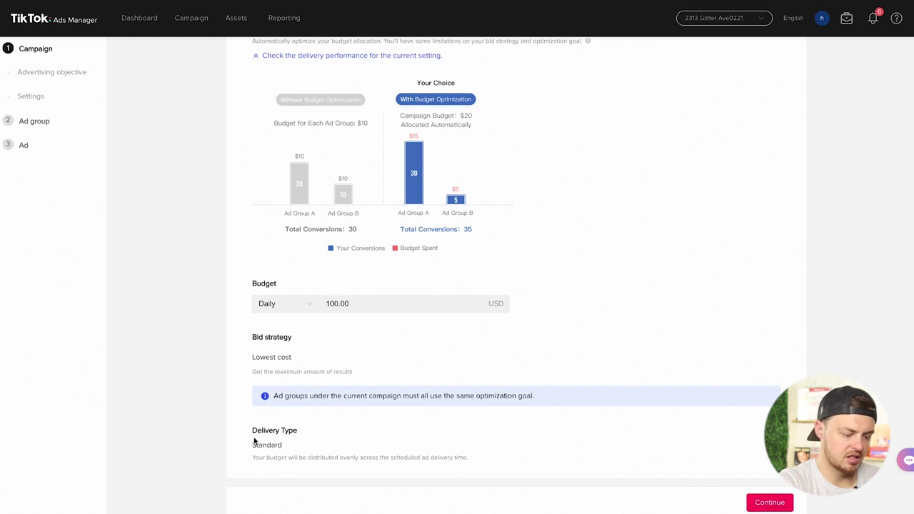
{"action": "left_click", "coordinate": [761, 502]}
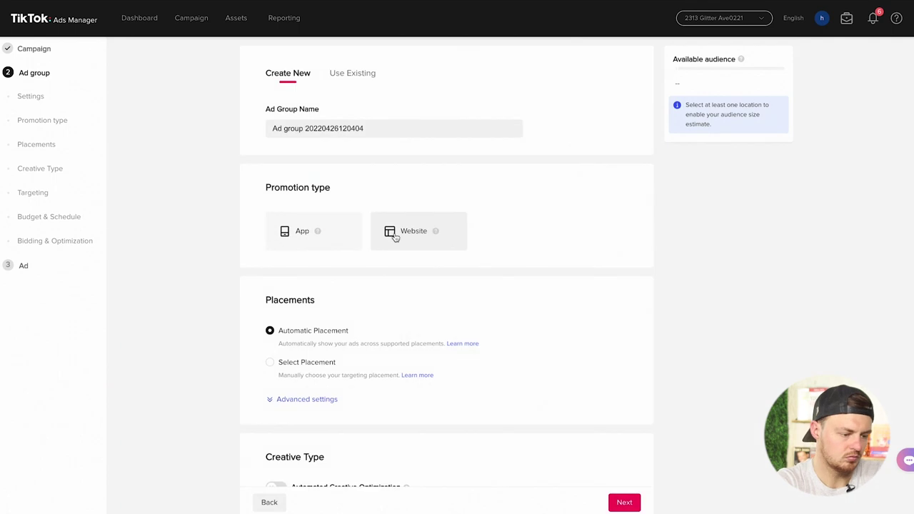
Name the ad group 'Boutiques + Clothing'
{"action": "triple_click", "coordinate": [361, 128]}
{"action": "key", "text": "Tab"}
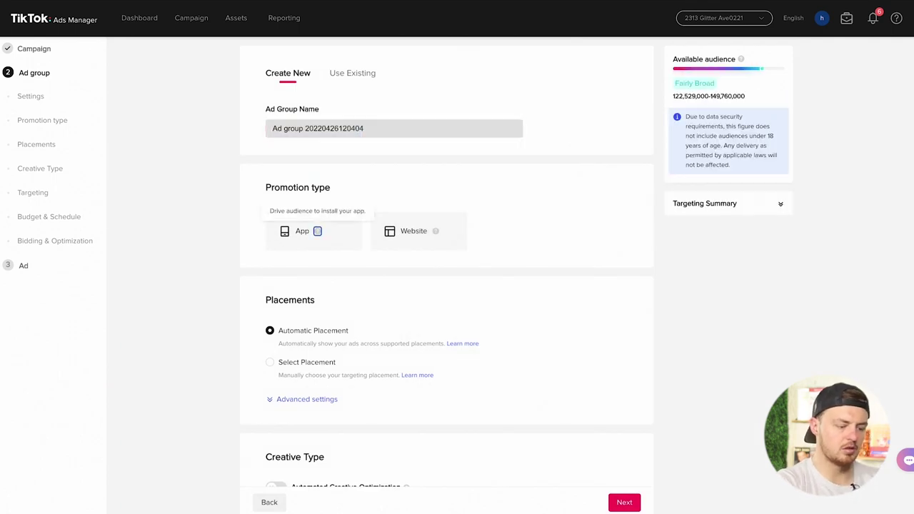
{"action": "triple_click", "coordinate": [343, 129]}
{"action": "type", "text": "b"}
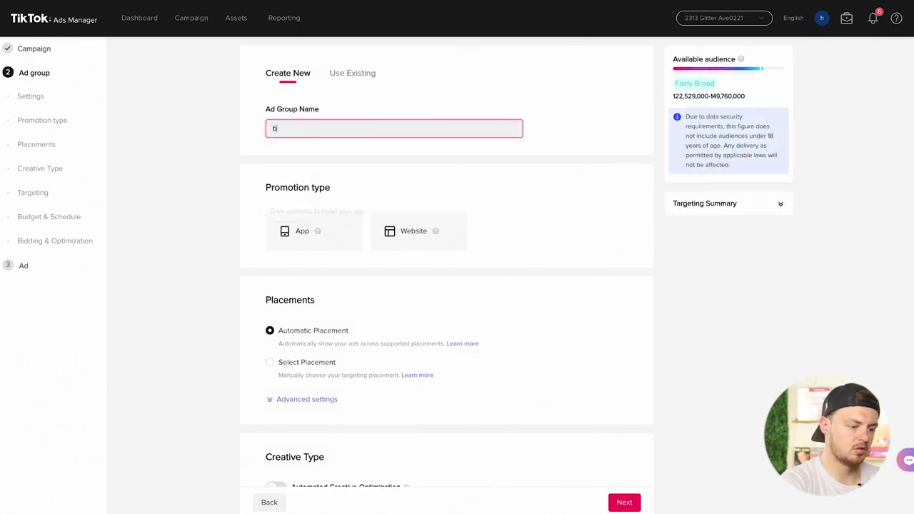
{"action": "type", "text": "ouTI"}
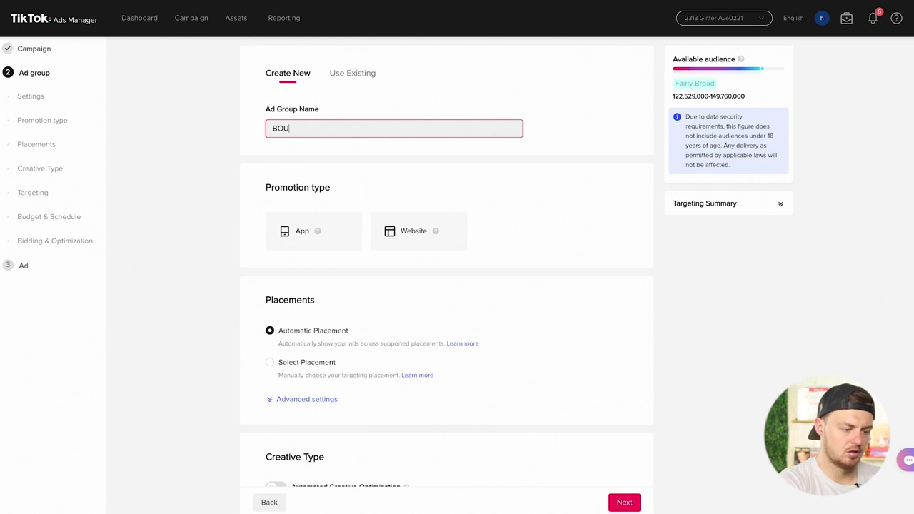
{"action": "type", "text": "utiques +"}
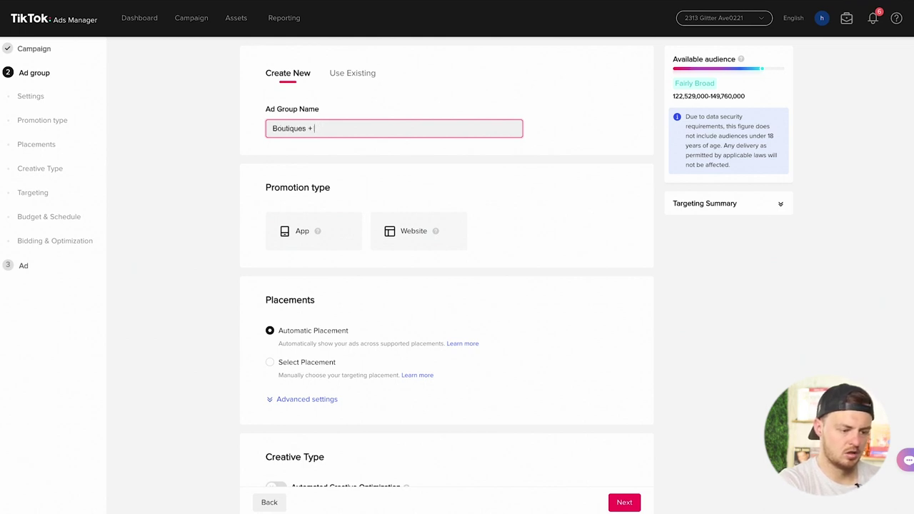
{"action": "type", "text": " Clothing"}
Promote a website tracked by 2313 Pixel, optimizing for Complete Payment
{"action": "left_click", "coordinate": [422, 228]}
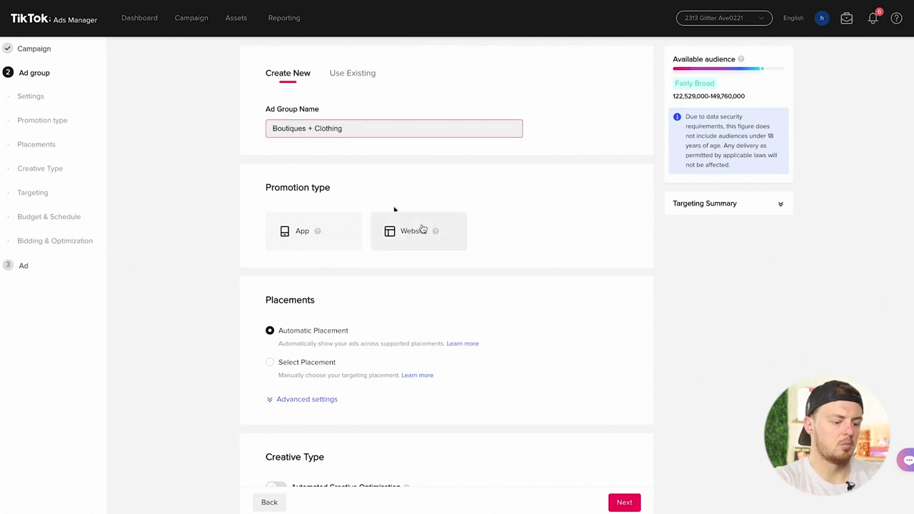
{"action": "left_click", "coordinate": [323, 317]}
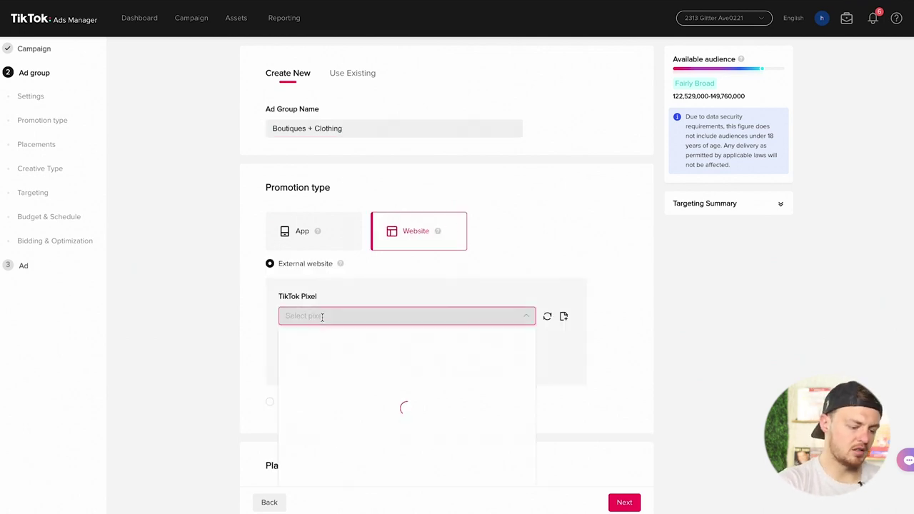
{"action": "left_click", "coordinate": [325, 342]}
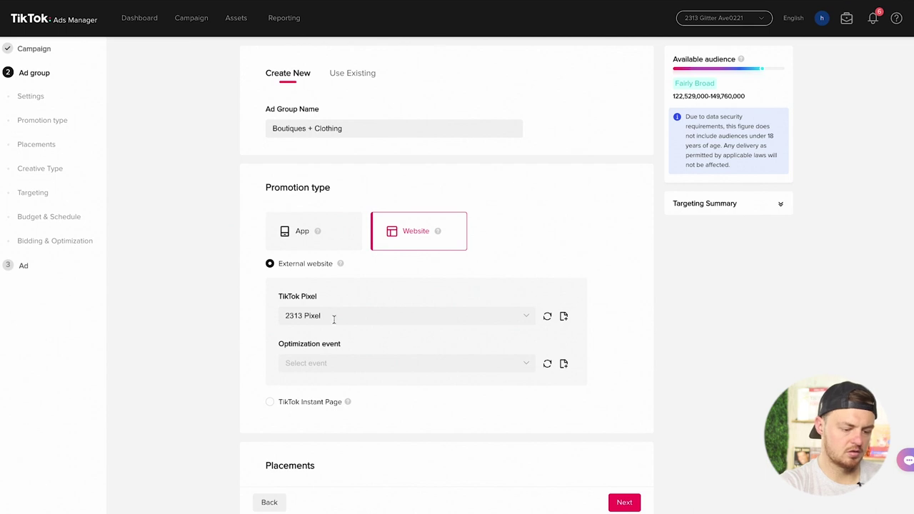
{"action": "left_click", "coordinate": [384, 362]}
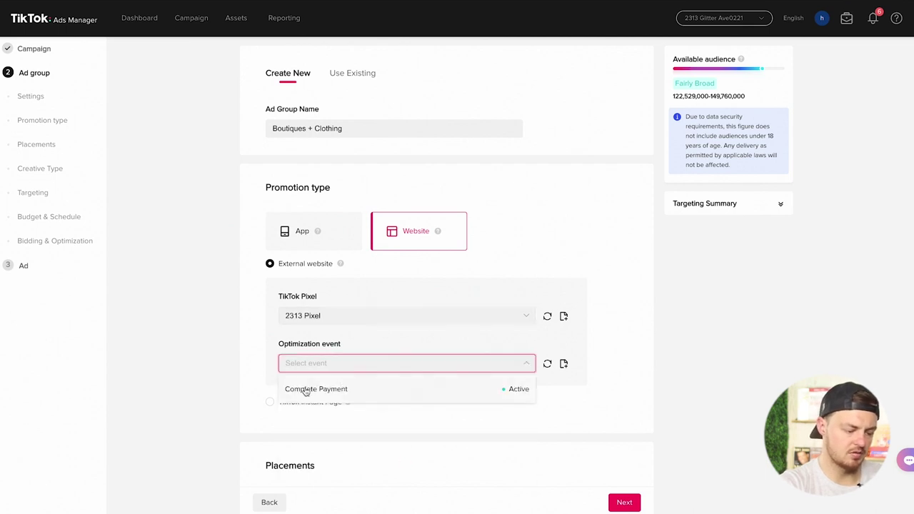
{"action": "left_click", "coordinate": [337, 391]}
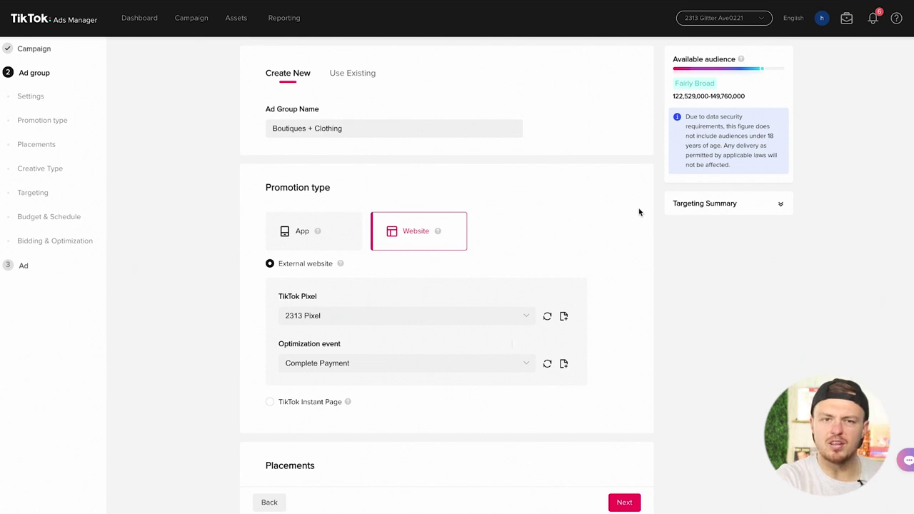
{"action": "scroll", "coordinate": [639, 203], "scroll_direction": "down", "scroll_amount": 1}
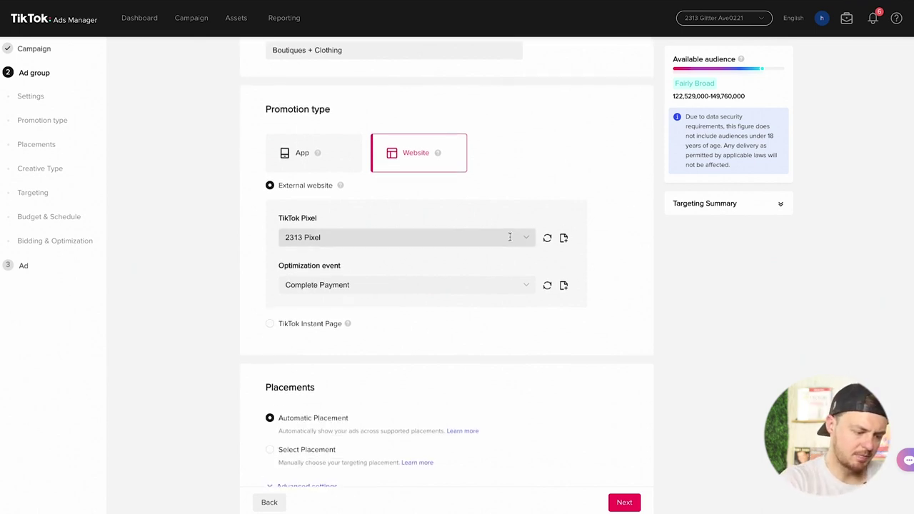
{"action": "scroll", "coordinate": [525, 220], "scroll_direction": "down", "scroll_amount": 1}
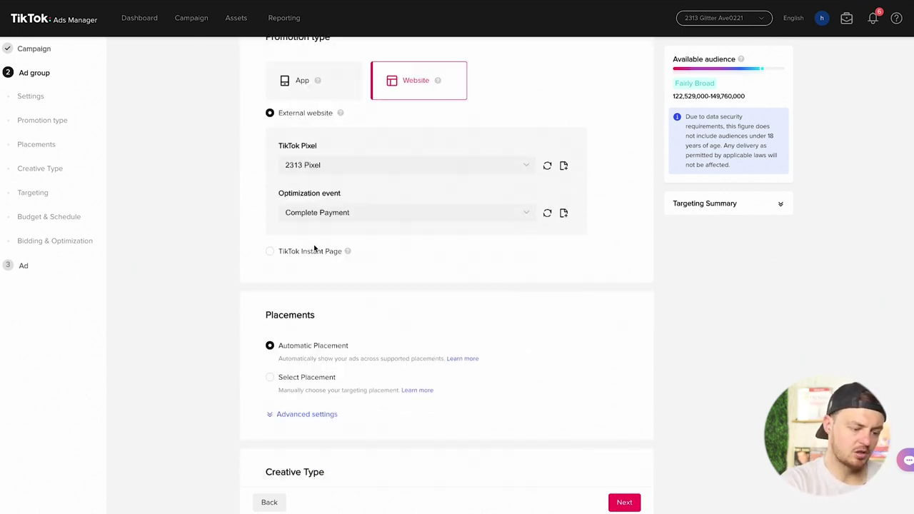
{"action": "mouse_move", "coordinate": [348, 253]}
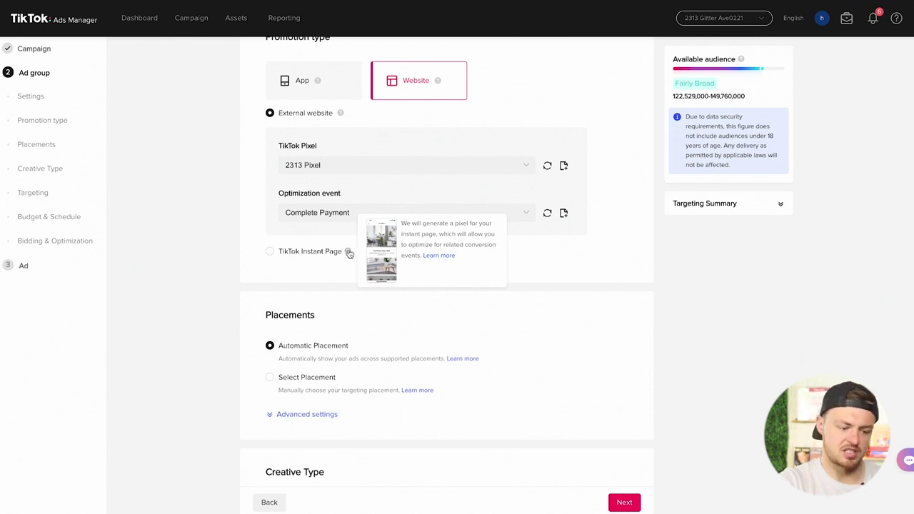
{"action": "scroll", "coordinate": [335, 270], "scroll_direction": "down", "scroll_amount": 1}
Switch to manual placement, leaving TikTok only by dropping News Feed App Series and Pangle
{"action": "left_click", "coordinate": [269, 330]}
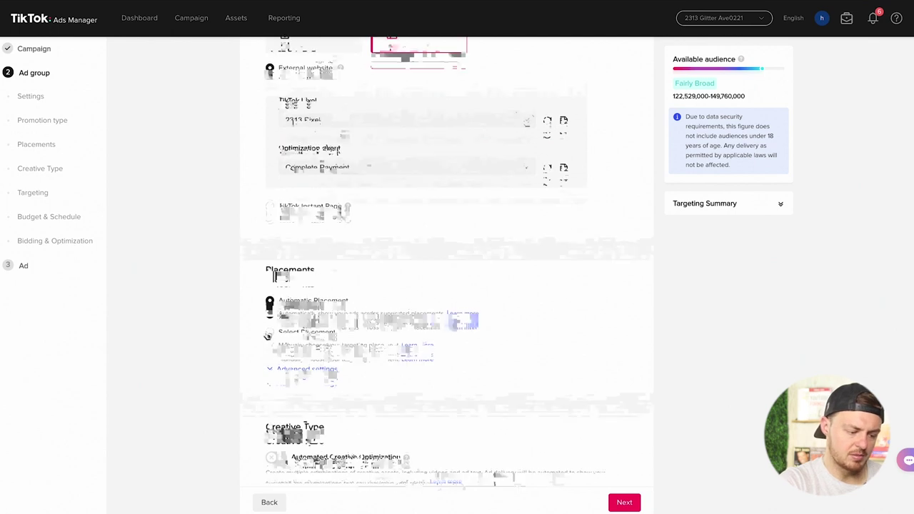
{"action": "scroll", "coordinate": [367, 261], "scroll_direction": "down", "scroll_amount": 2}
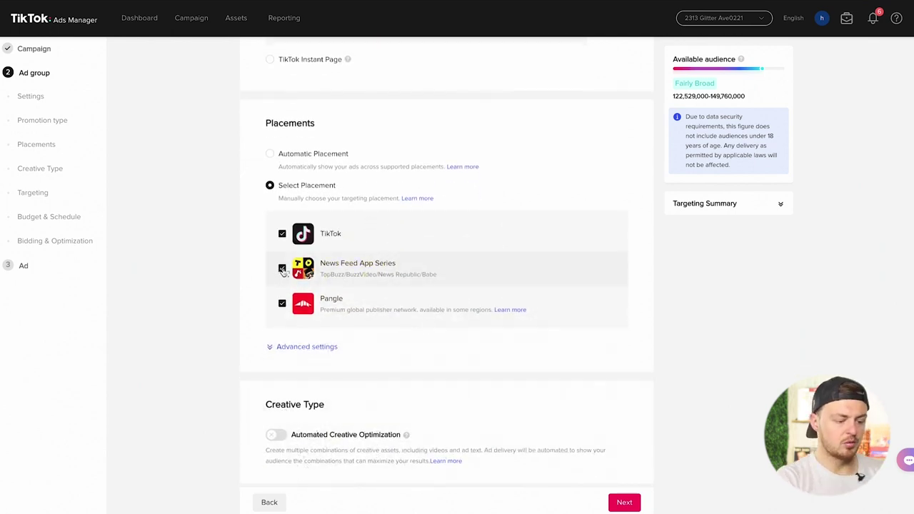
{"action": "left_click", "coordinate": [282, 269]}
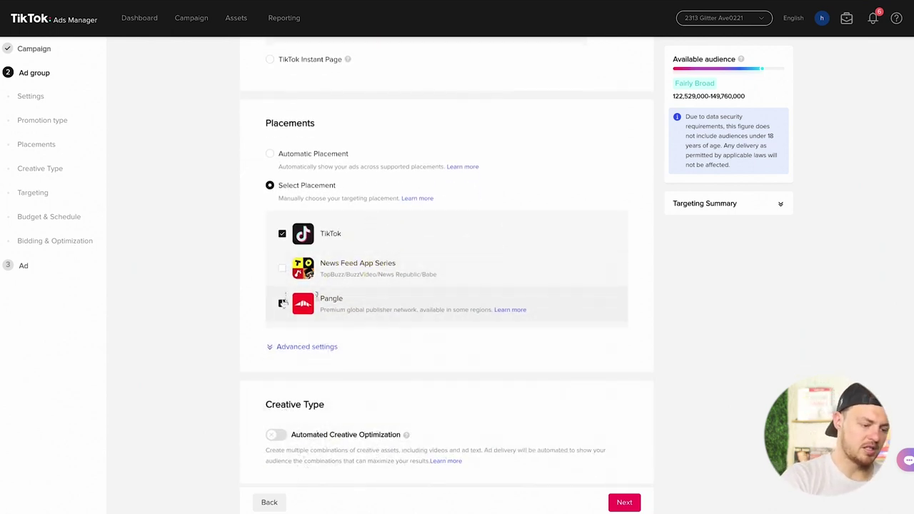
{"action": "left_click", "coordinate": [282, 303]}
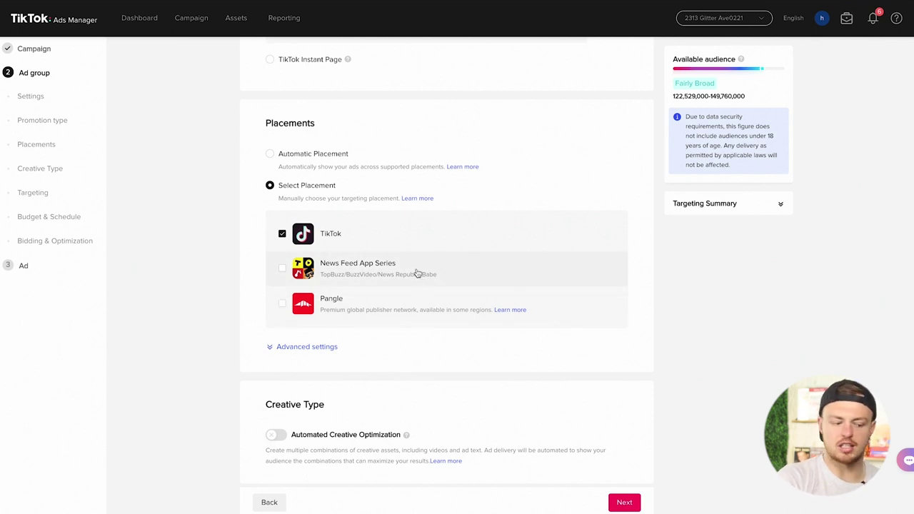
{"action": "scroll", "coordinate": [467, 210], "scroll_direction": "down", "scroll_amount": 1}
In the advanced placement settings, keep user comments turned on
{"action": "left_click", "coordinate": [328, 296]}
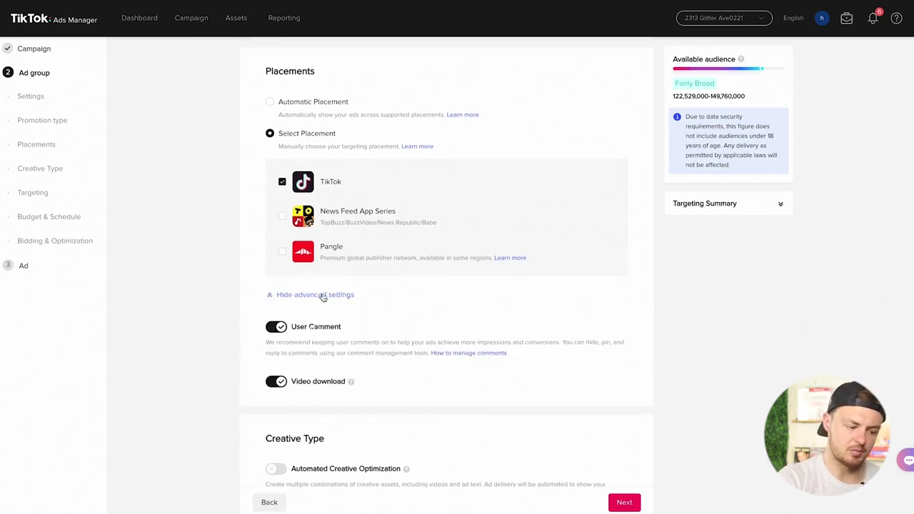
{"action": "scroll", "coordinate": [421, 205], "scroll_direction": "down", "scroll_amount": 2}
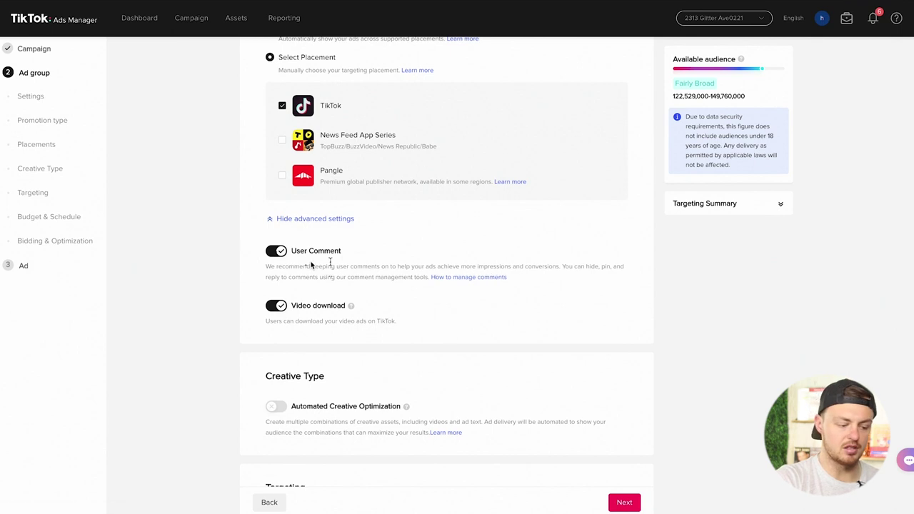
{"action": "left_click", "coordinate": [281, 252]}
{"action": "left_click", "coordinate": [529, 301]}
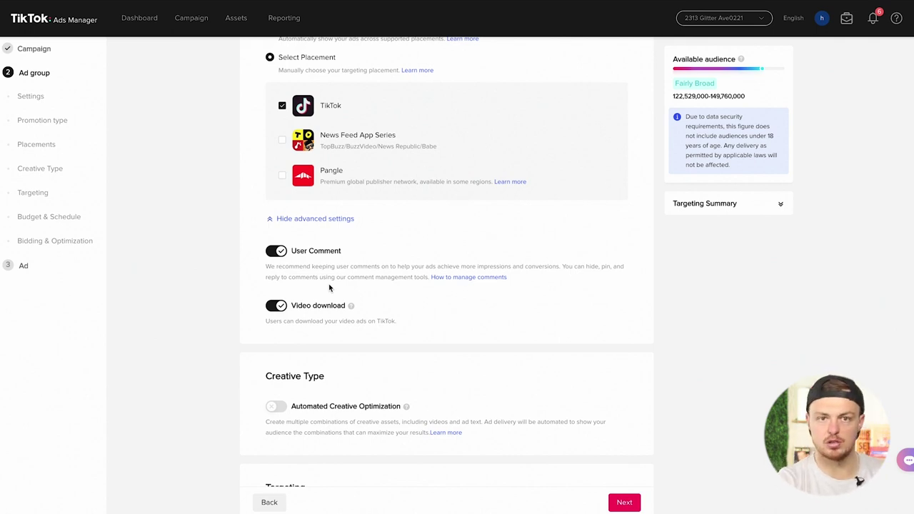
{"action": "scroll", "coordinate": [328, 283], "scroll_direction": "down", "scroll_amount": 3}
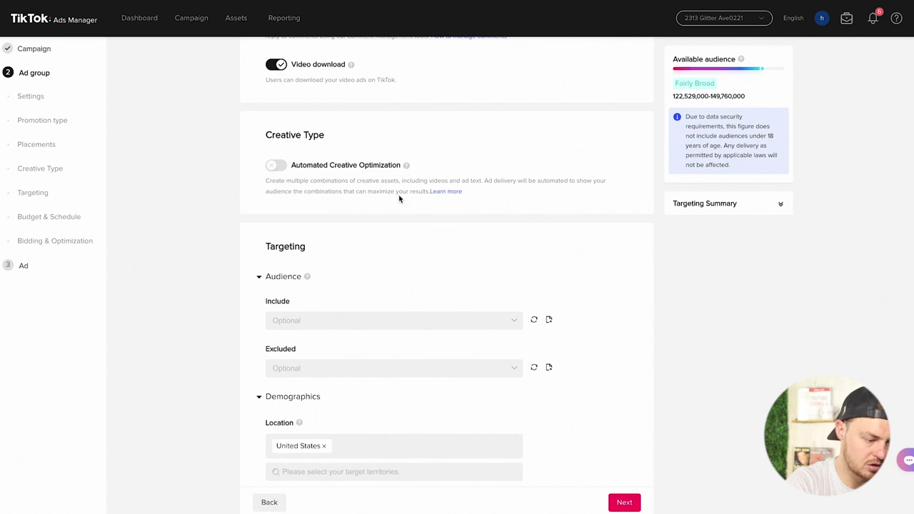
{"action": "left_click", "coordinate": [276, 170]}
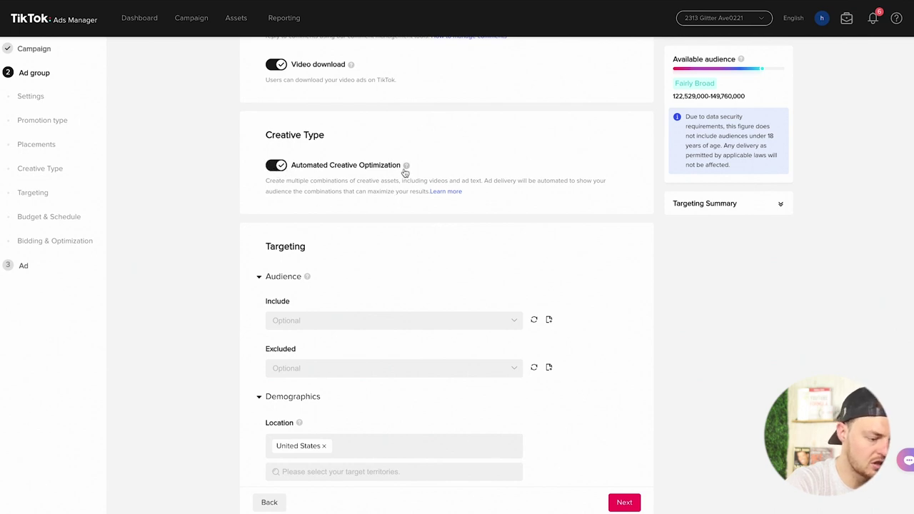
{"action": "mouse_move", "coordinate": [408, 169]}
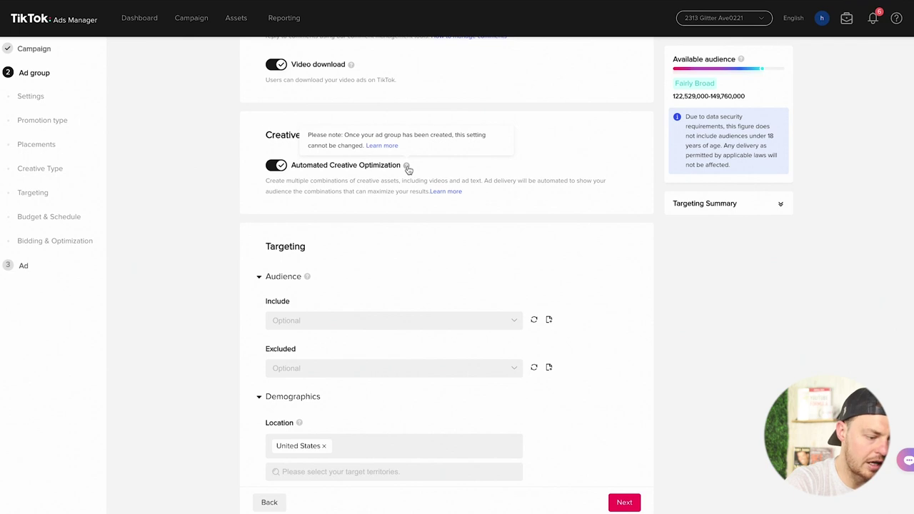
{"action": "left_click", "coordinate": [277, 167]}
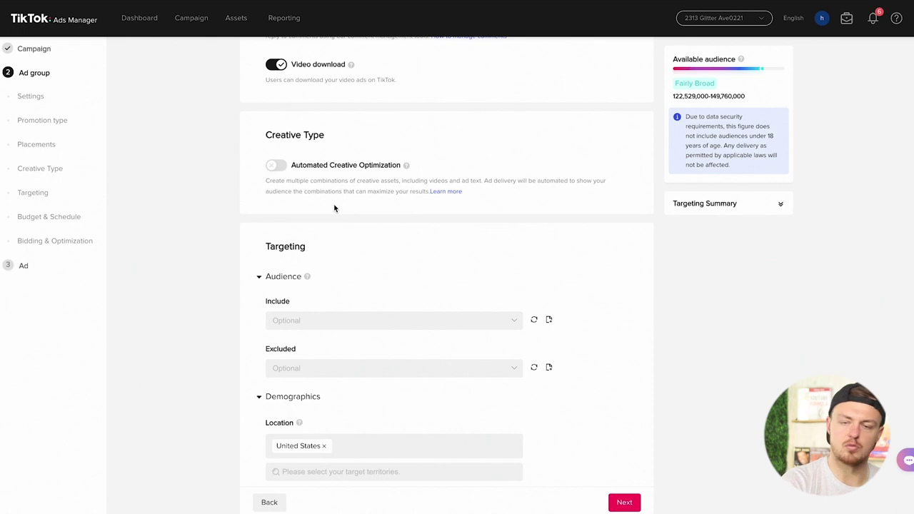
Check the audience include list and custom audience creation without adding an audience
{"action": "scroll", "coordinate": [336, 208], "scroll_direction": "down", "scroll_amount": 1}
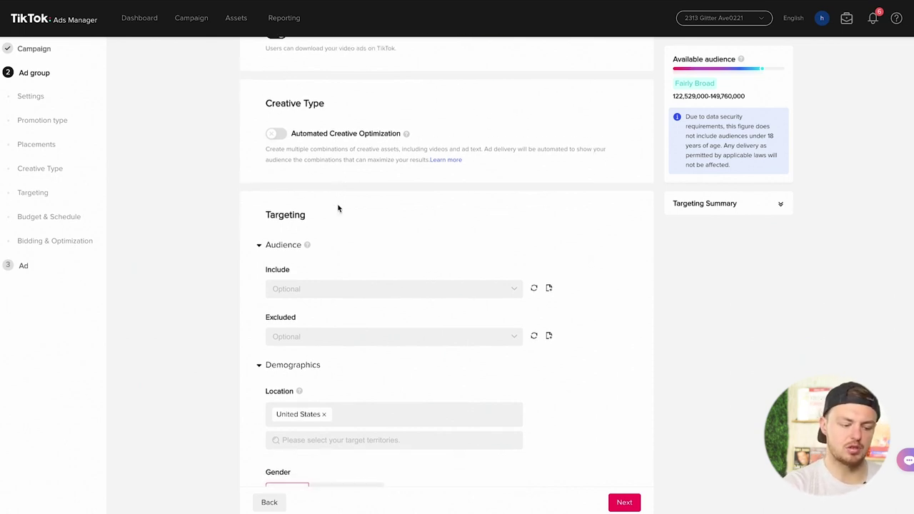
{"action": "scroll", "coordinate": [339, 208], "scroll_direction": "down", "scroll_amount": 1}
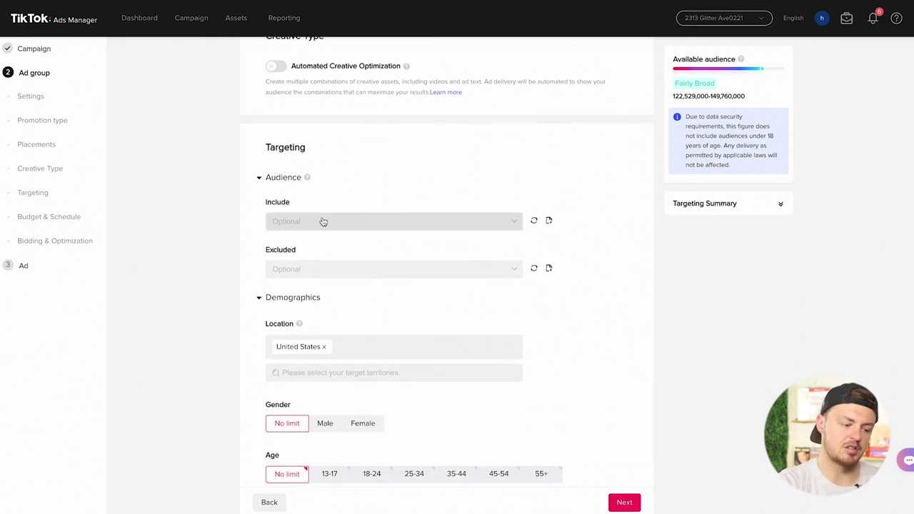
{"action": "left_click", "coordinate": [322, 222]}
{"action": "left_click", "coordinate": [322, 221]}
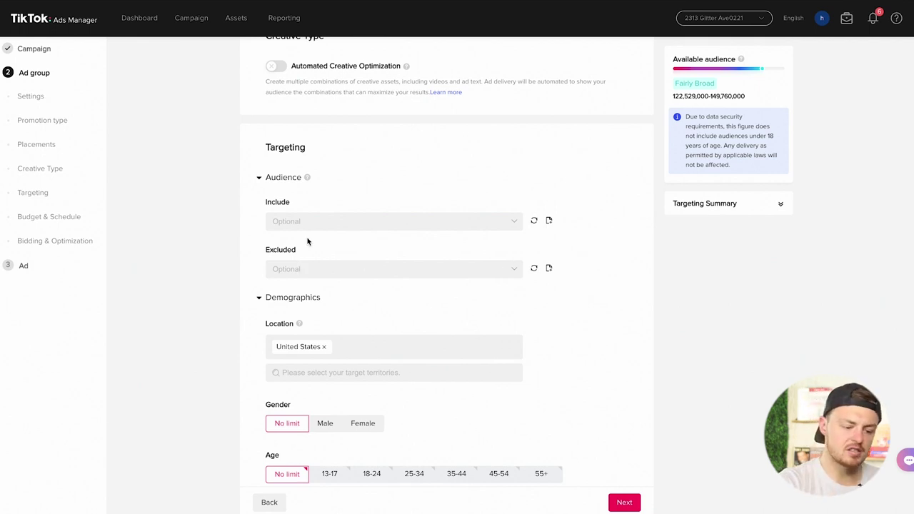
{"action": "left_click", "coordinate": [549, 221]}
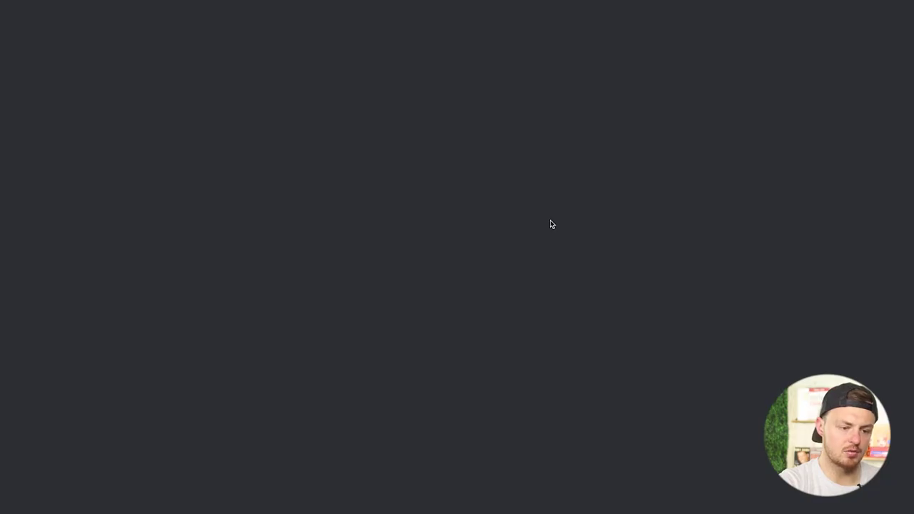
{"action": "key", "text": "super+w"}
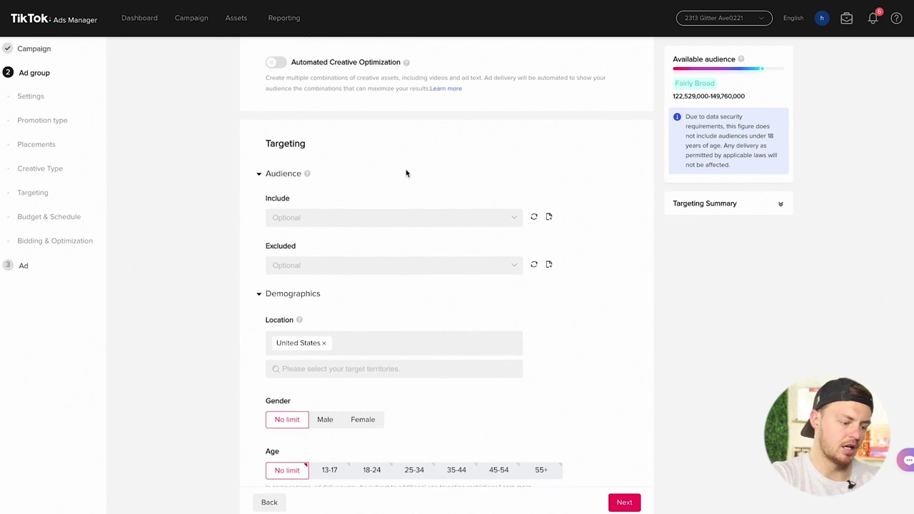
{"action": "scroll", "coordinate": [406, 174], "scroll_direction": "down", "scroll_amount": 1}
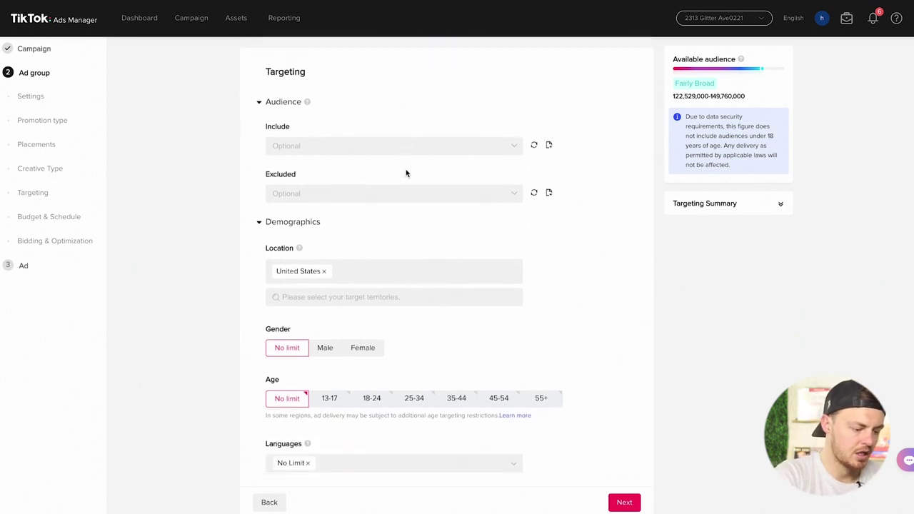
Target female users aged 25-34, 35-44 and 45-54
{"action": "left_click", "coordinate": [365, 349]}
{"action": "left_click", "coordinate": [411, 400]}
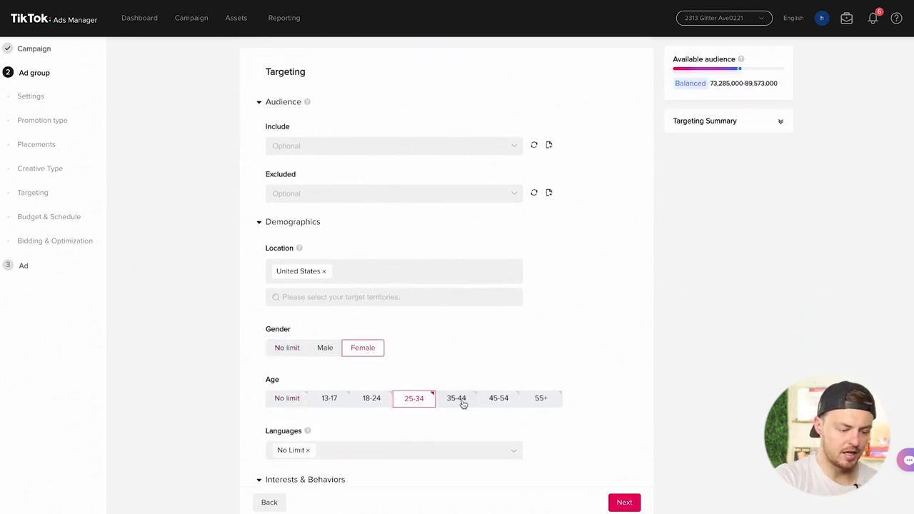
{"action": "left_click", "coordinate": [456, 399]}
{"action": "left_click", "coordinate": [495, 400]}
{"action": "scroll", "coordinate": [485, 320], "scroll_direction": "down", "scroll_amount": 1}
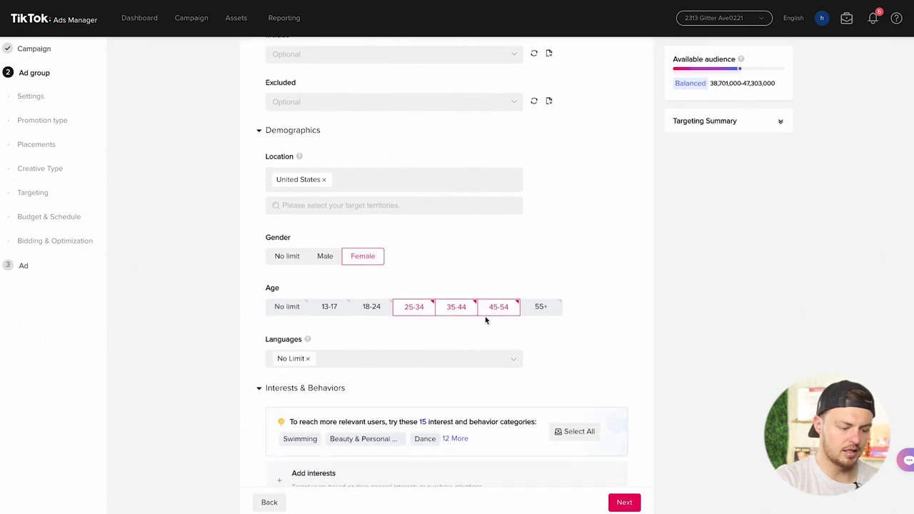
{"action": "scroll", "coordinate": [350, 282], "scroll_direction": "down", "scroll_amount": 2}
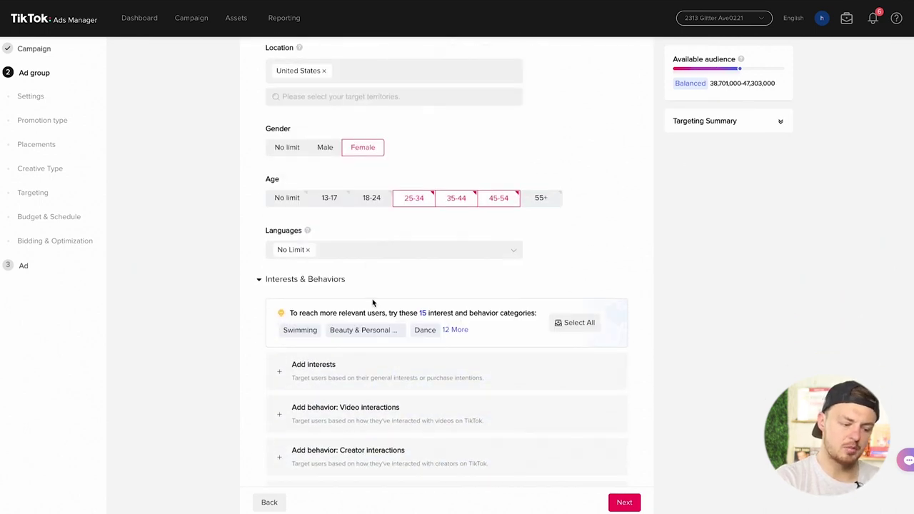
{"action": "scroll", "coordinate": [372, 298], "scroll_direction": "down", "scroll_amount": 1}
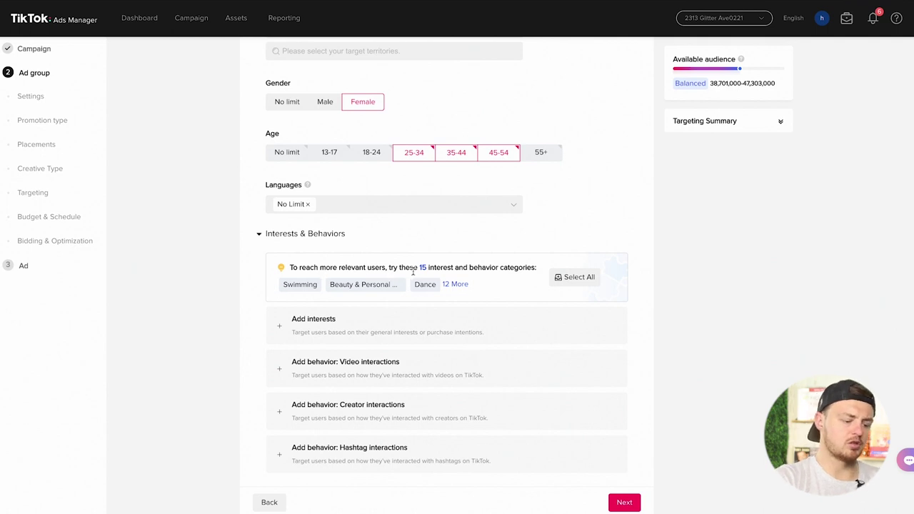
Search 'boutique' and add the Online fashion boutique, Boutique and Clothing boutique interests
{"action": "left_click", "coordinate": [458, 286]}
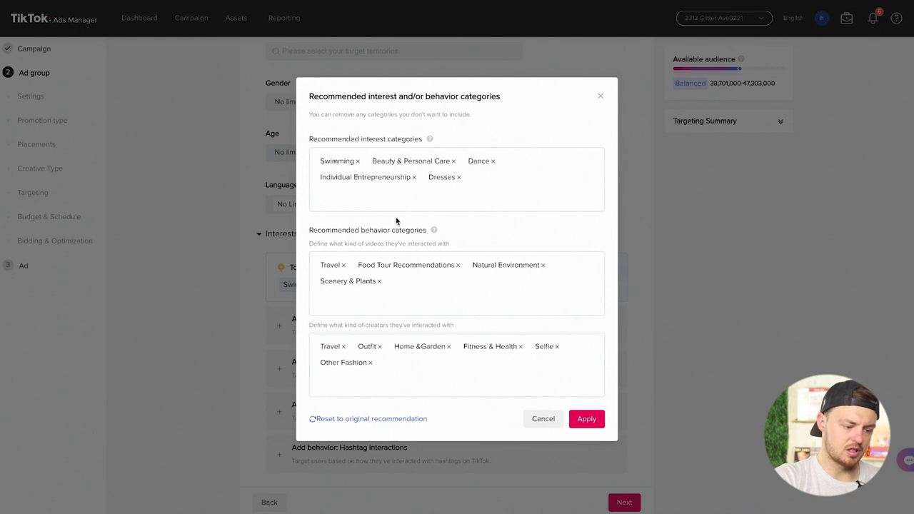
{"action": "left_click", "coordinate": [601, 100]}
{"action": "scroll", "coordinate": [460, 221], "scroll_direction": "down", "scroll_amount": 2}
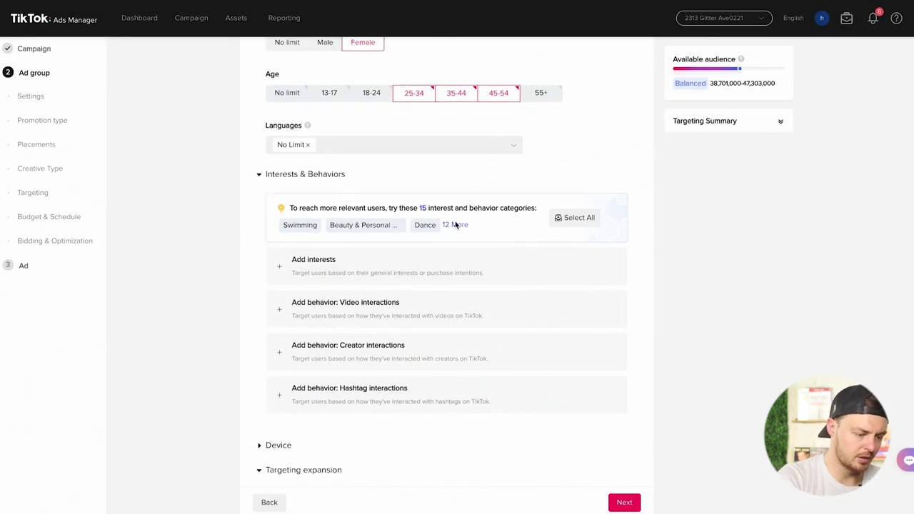
{"action": "left_click", "coordinate": [309, 252]}
{"action": "left_click", "coordinate": [326, 308]}
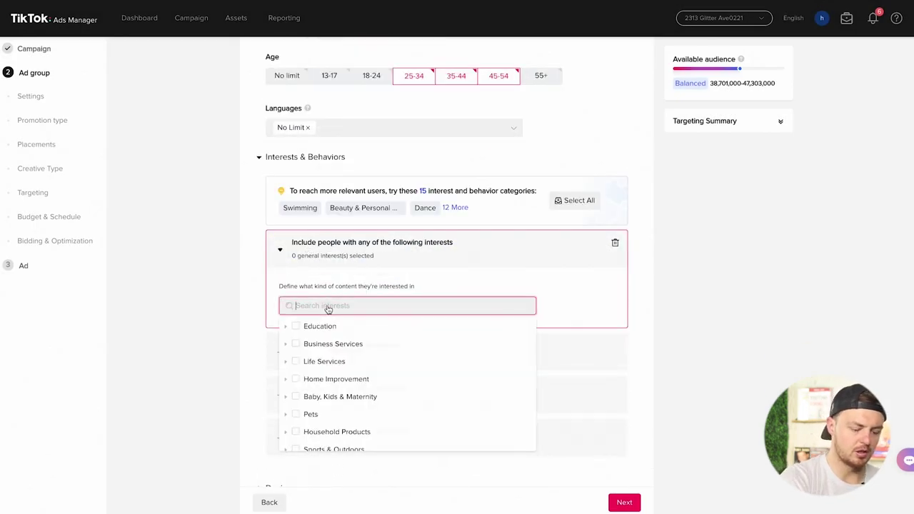
{"action": "type", "text": "boutique"}
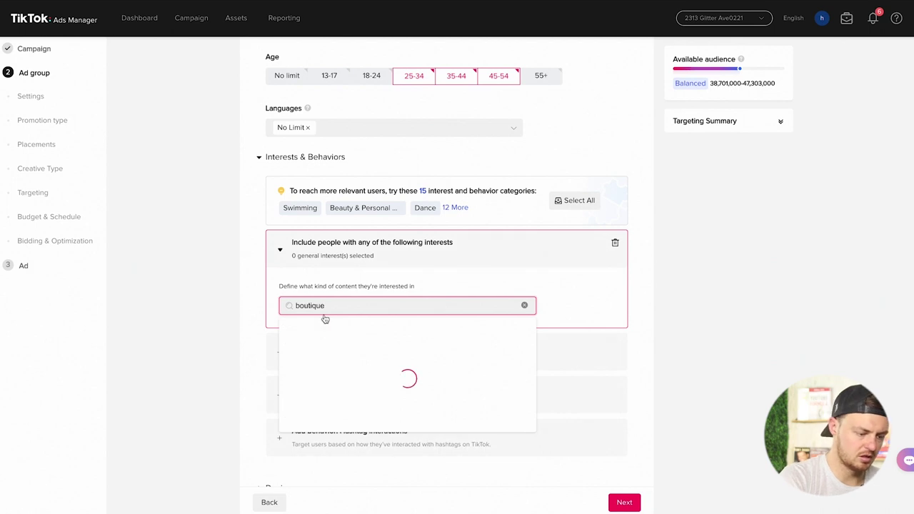
{"action": "key", "text": "BackSpace"}
{"action": "key", "text": "BackSpace"}
{"action": "key", "text": "BackSpace"}
{"action": "key", "text": "BackSpace"}
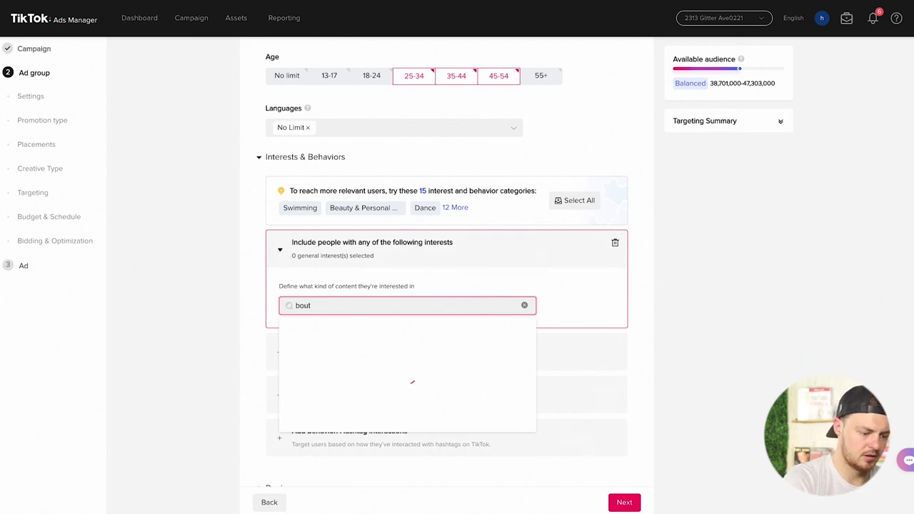
{"action": "type", "text": "ique"}
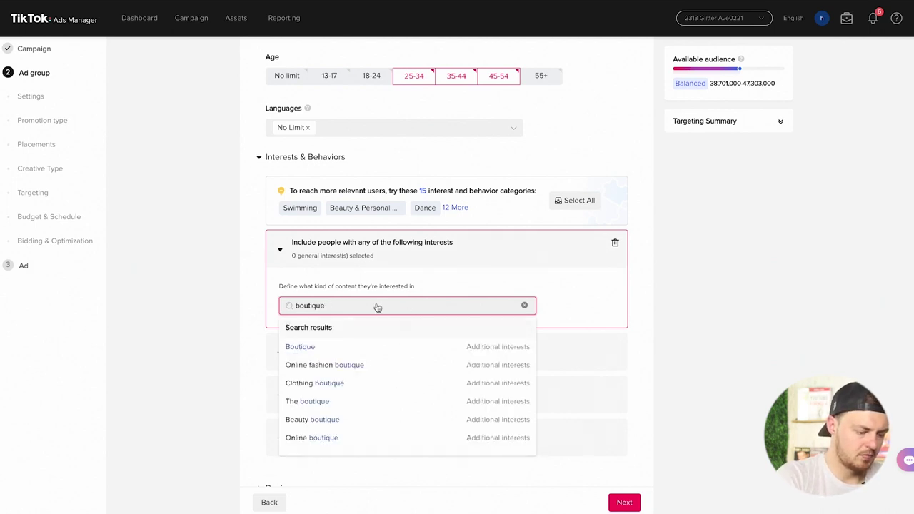
{"action": "left_click", "coordinate": [333, 367]}
{"action": "left_click", "coordinate": [327, 374]}
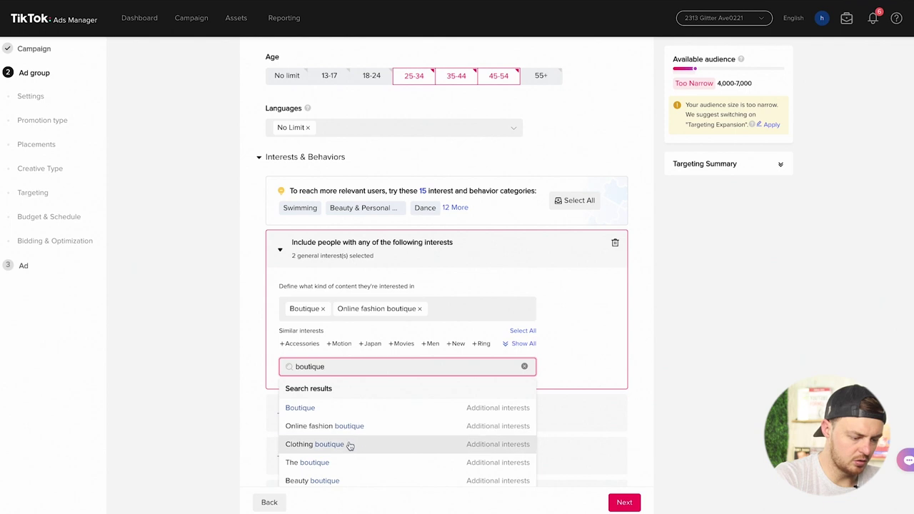
{"action": "left_click", "coordinate": [350, 445]}
{"action": "left_click", "coordinate": [574, 356]}
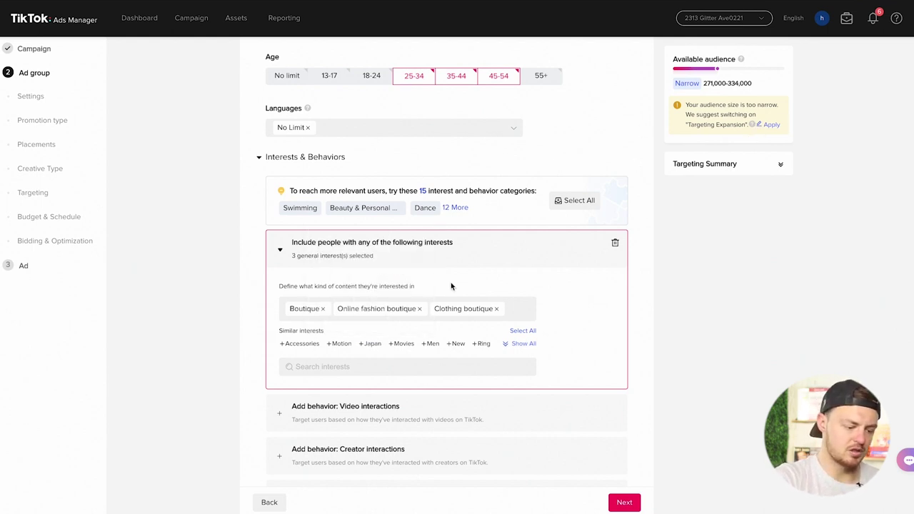
Search 'clothing' and add the Women's Clothing interest
{"action": "left_click", "coordinate": [321, 368]}
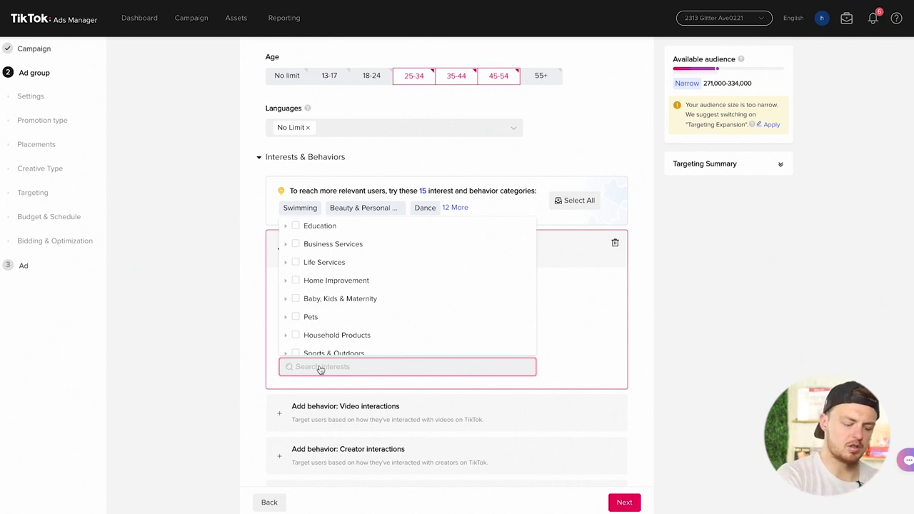
{"action": "type", "text": "al"}
{"action": "key", "text": "BackSpace"}
{"action": "key", "text": "BackSpace"}
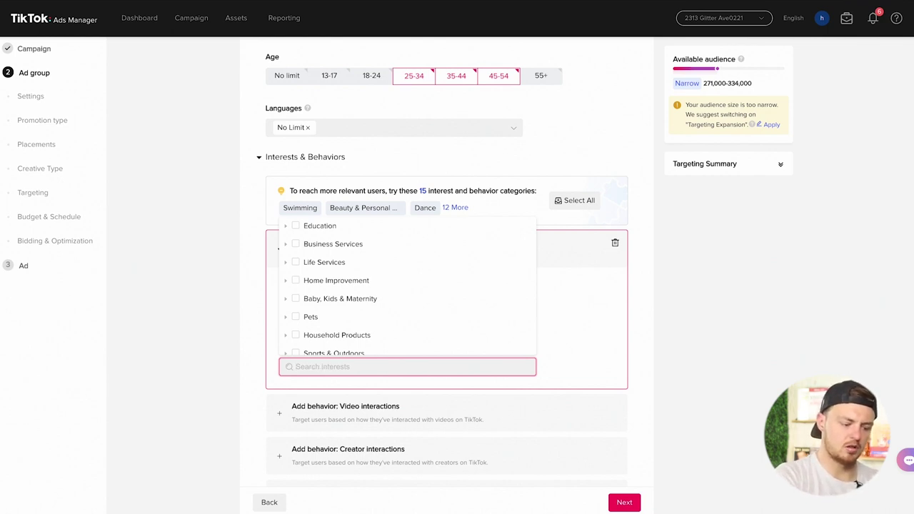
{"action": "type", "text": "clothing"}
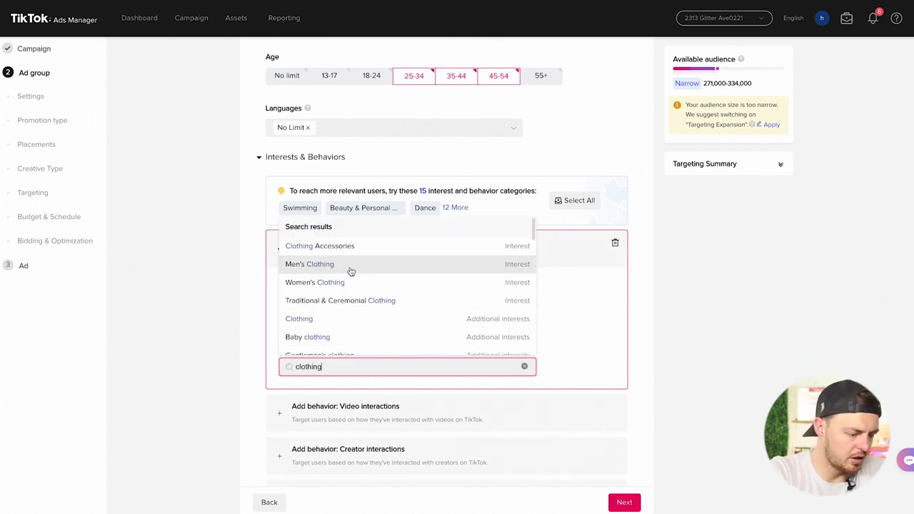
{"action": "left_click", "coordinate": [341, 285]}
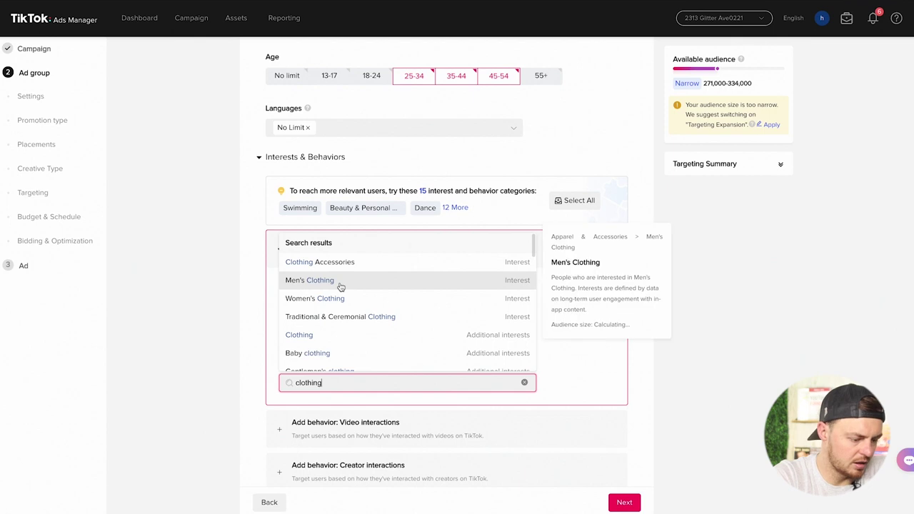
{"action": "scroll", "coordinate": [341, 340], "scroll_direction": "down", "scroll_amount": 1}
{"action": "scroll", "coordinate": [341, 340], "scroll_direction": "down", "scroll_amount": 3}
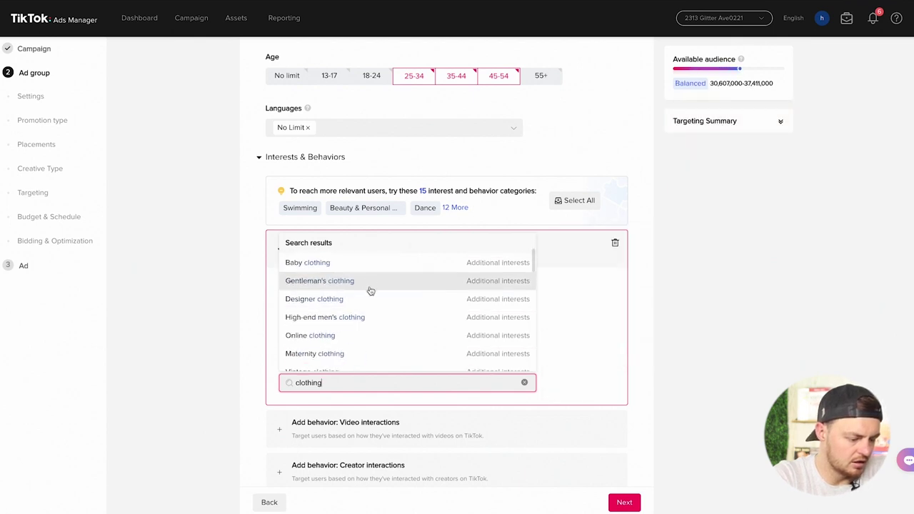
{"action": "scroll", "coordinate": [346, 323], "scroll_direction": "down", "scroll_amount": 3}
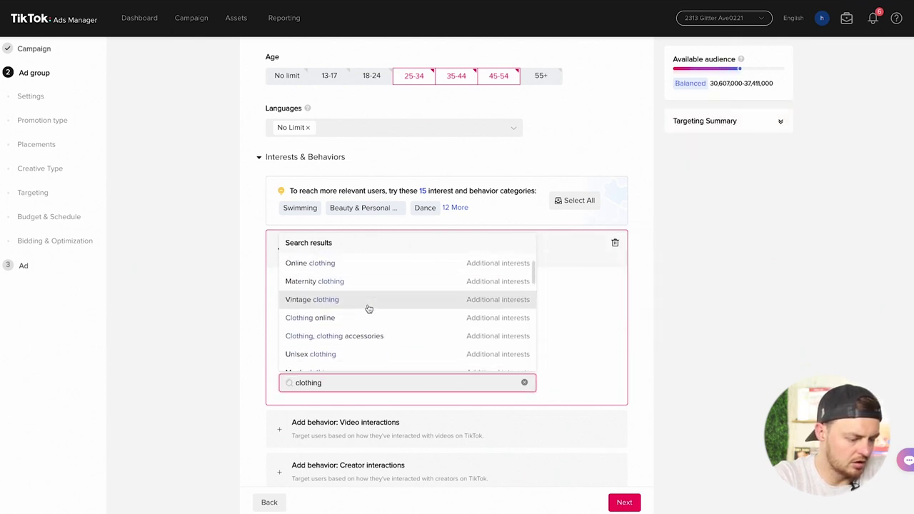
Search 'online shopping' and add the Online shopping app and Online fashion shopping interests
{"action": "double_click", "coordinate": [335, 383]}
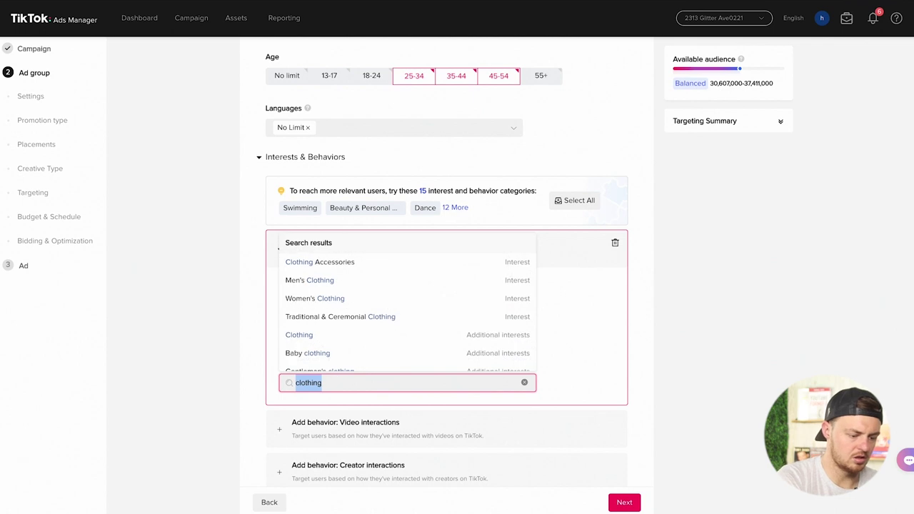
{"action": "type", "text": "online shopping"}
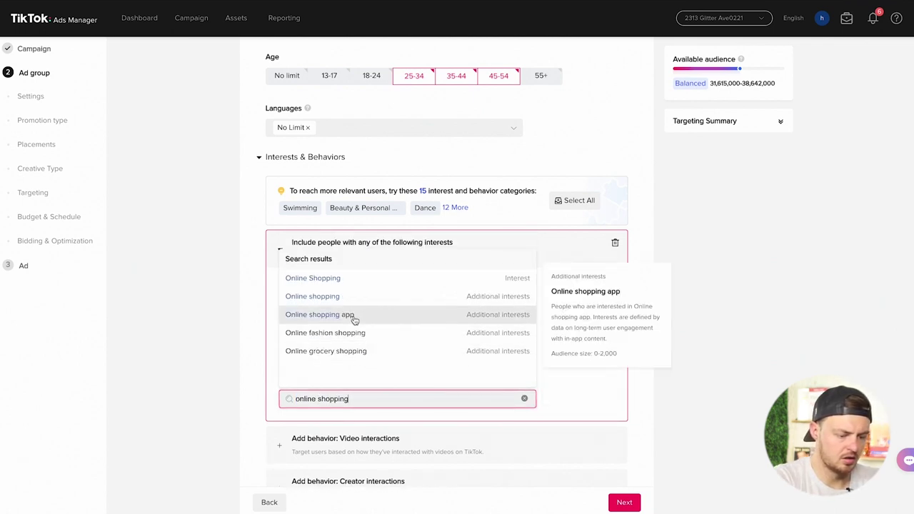
{"action": "left_click", "coordinate": [354, 320]}
{"action": "left_click", "coordinate": [660, 351]}
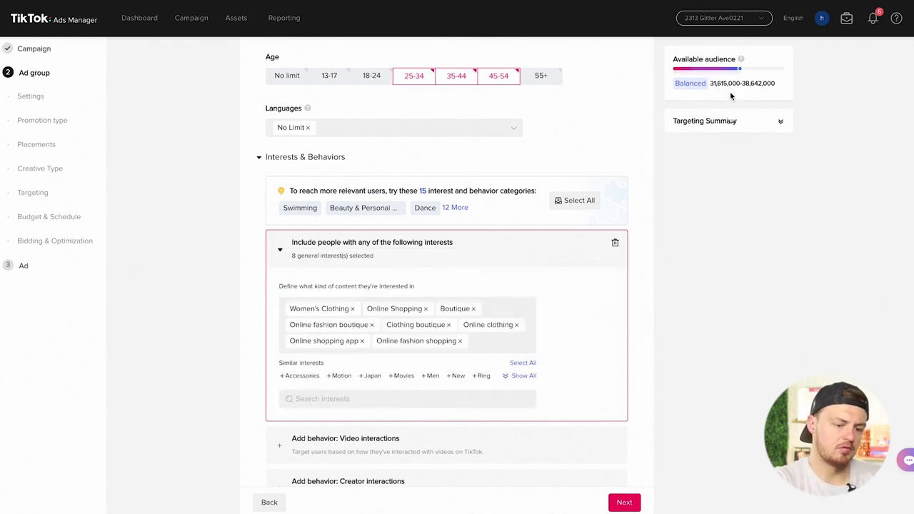
{"action": "scroll", "coordinate": [731, 96], "scroll_direction": "up", "scroll_amount": 1}
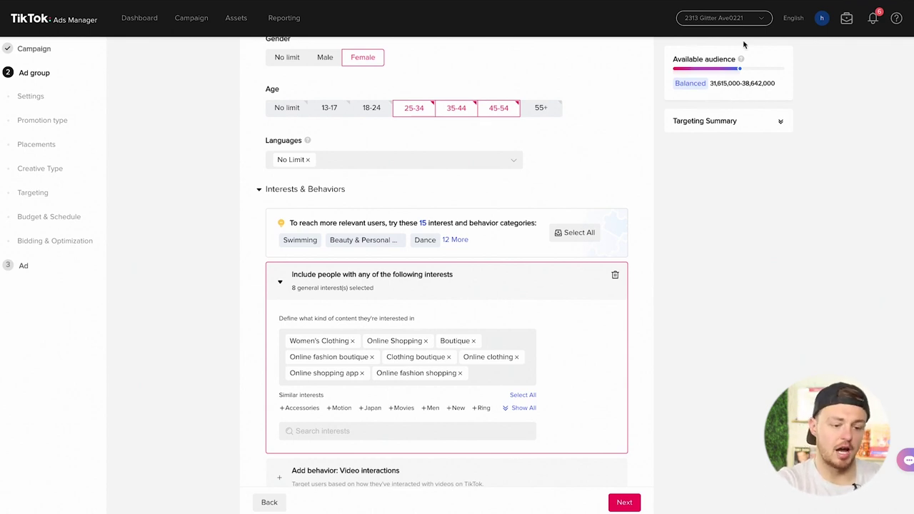
{"action": "scroll", "coordinate": [519, 98], "scroll_direction": "down", "scroll_amount": 3}
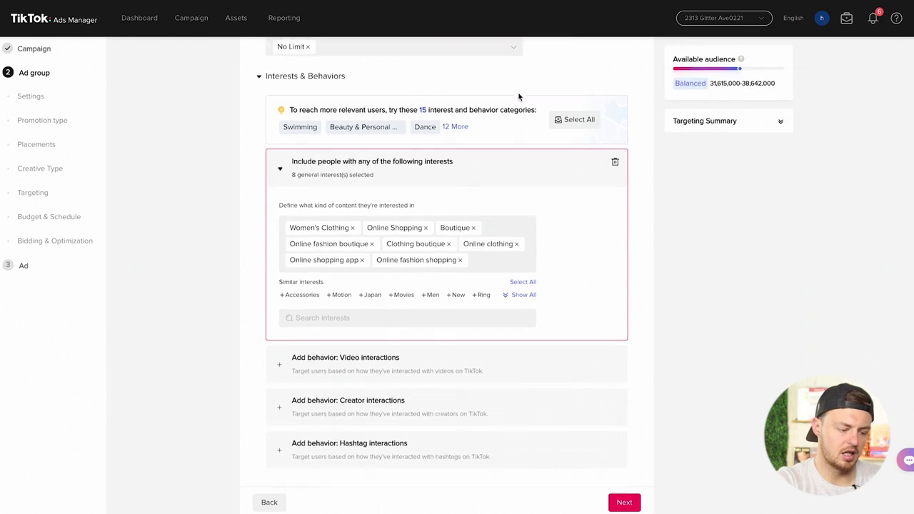
{"action": "scroll", "coordinate": [519, 98], "scroll_direction": "down", "scroll_amount": 1}
{"action": "scroll", "coordinate": [491, 132], "scroll_direction": "down", "scroll_amount": 1}
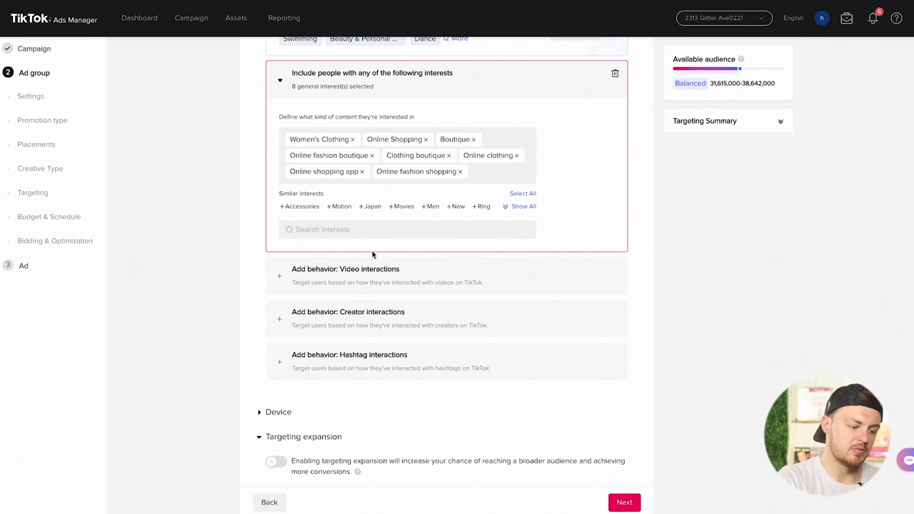
Add a video interactions behavior covering Watched till end, Liked, Commented and Shared
{"action": "left_click", "coordinate": [362, 276]}
{"action": "scroll", "coordinate": [386, 236], "scroll_direction": "down", "scroll_amount": 1}
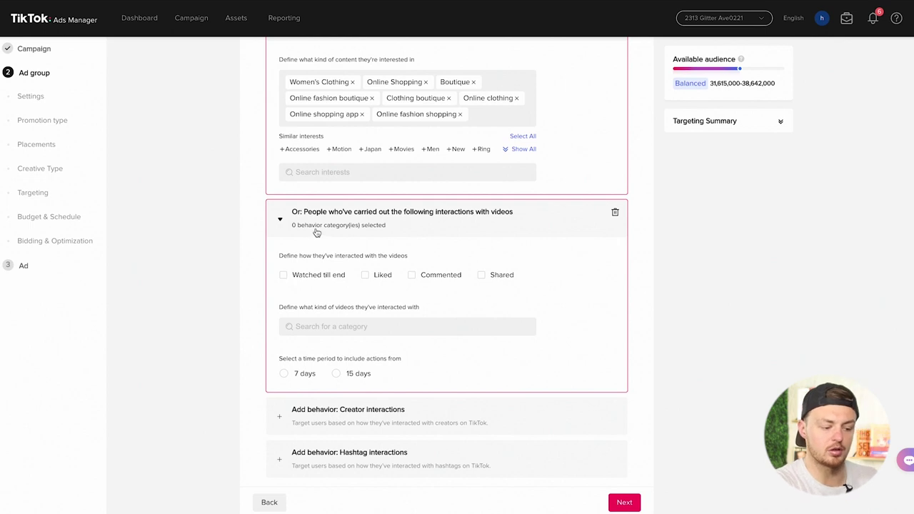
{"action": "scroll", "coordinate": [370, 240], "scroll_direction": "up", "scroll_amount": 1}
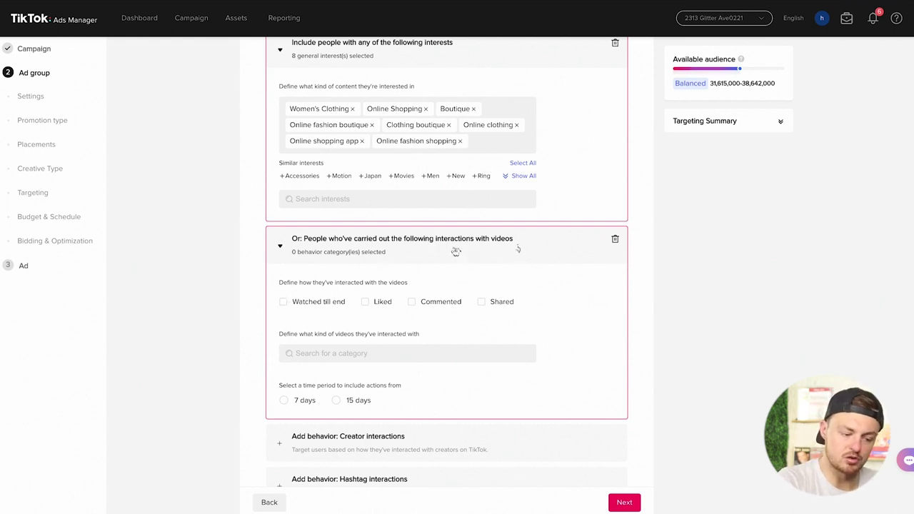
{"action": "left_click", "coordinate": [283, 302]}
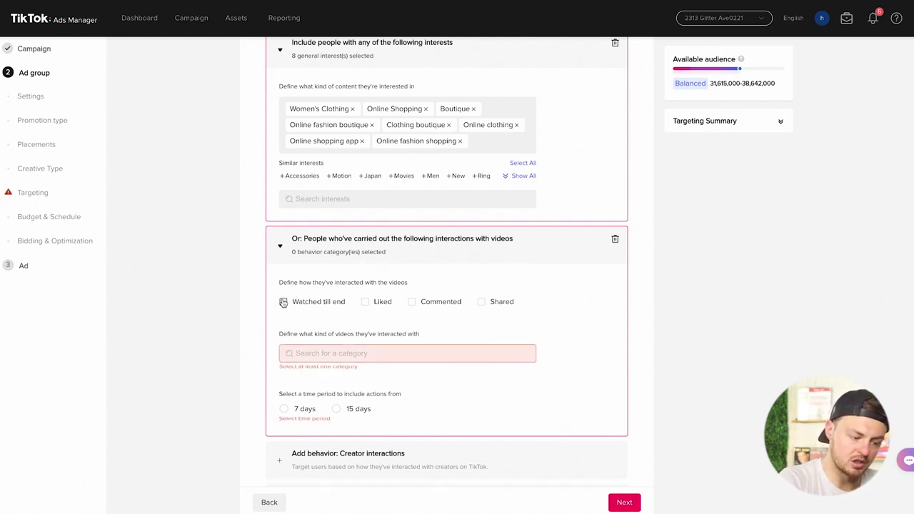
{"action": "left_click", "coordinate": [366, 302]}
{"action": "left_click", "coordinate": [412, 302]}
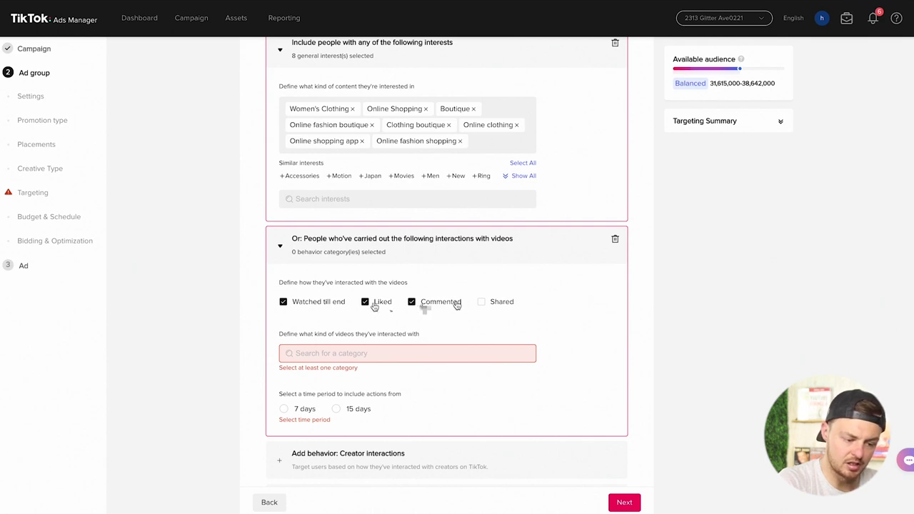
{"action": "left_click", "coordinate": [481, 302]}
Add the Outfits and Other Fashion video categories to the behavior
{"action": "left_click", "coordinate": [389, 354]}
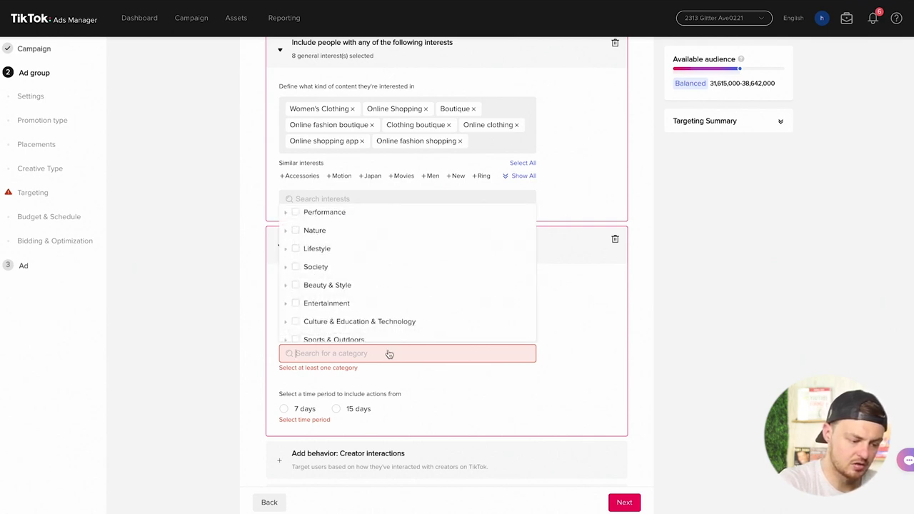
{"action": "type", "text": "shopi"}
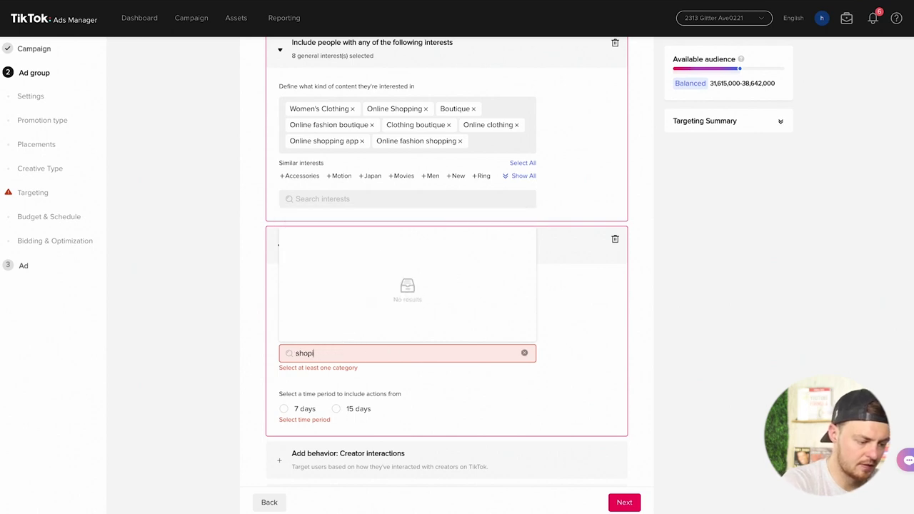
{"action": "type", "text": "p"}
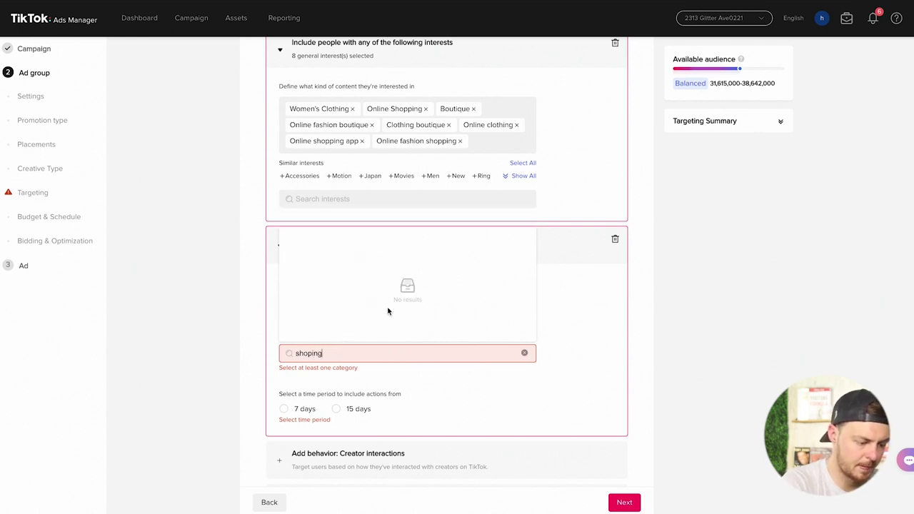
{"action": "key", "text": "BackSpace"}
{"action": "key", "text": "BackSpace"}
{"action": "key", "text": "BackSpace"}
{"action": "key", "text": "BackSpace"}
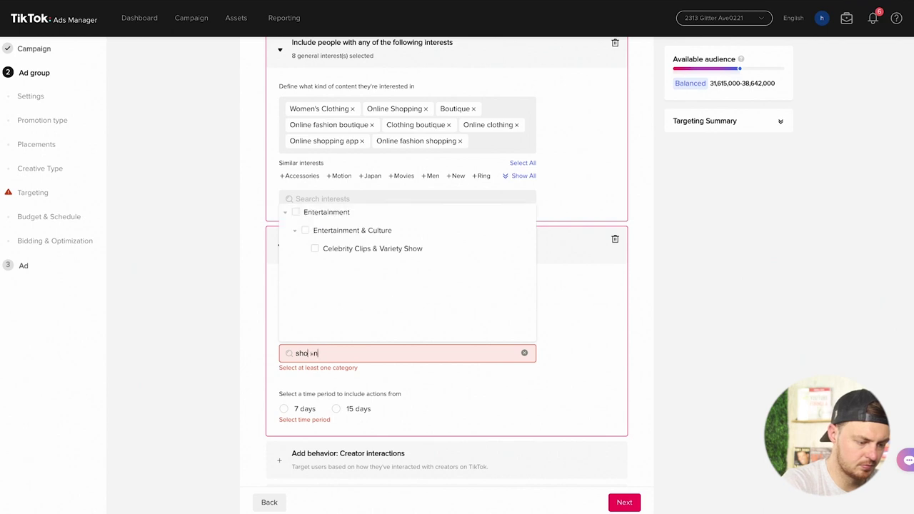
{"action": "type", "text": "p"}
{"action": "key", "text": "BackSpace"}
{"action": "key", "text": "BackSpace"}
{"action": "key", "text": "BackSpace"}
{"action": "key", "text": "BackSpace"}
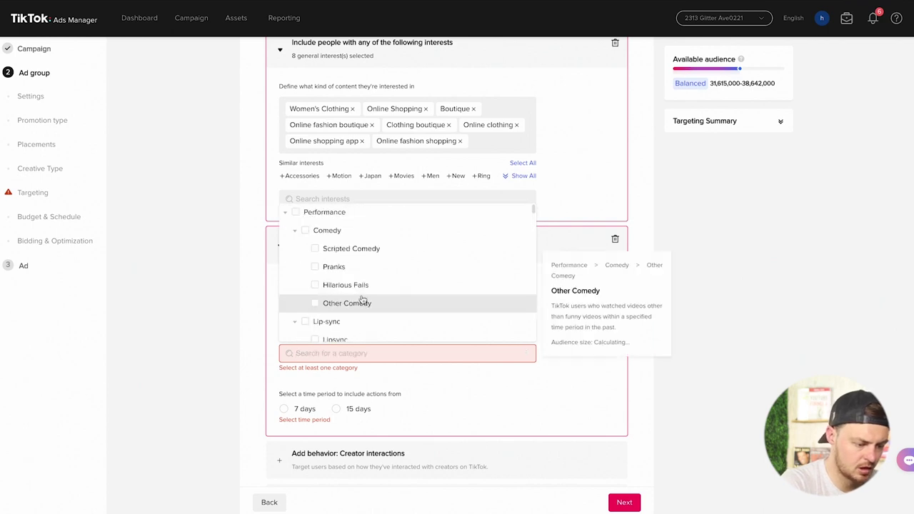
{"action": "scroll", "coordinate": [351, 229], "scroll_direction": "down", "scroll_amount": 2}
{"action": "scroll", "coordinate": [351, 228], "scroll_direction": "down", "scroll_amount": 8}
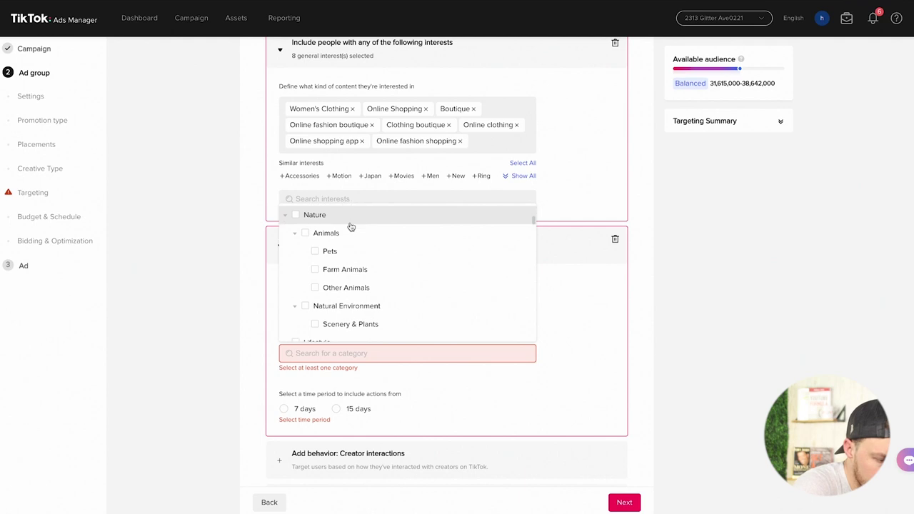
{"action": "scroll", "coordinate": [351, 227], "scroll_direction": "down", "scroll_amount": 8}
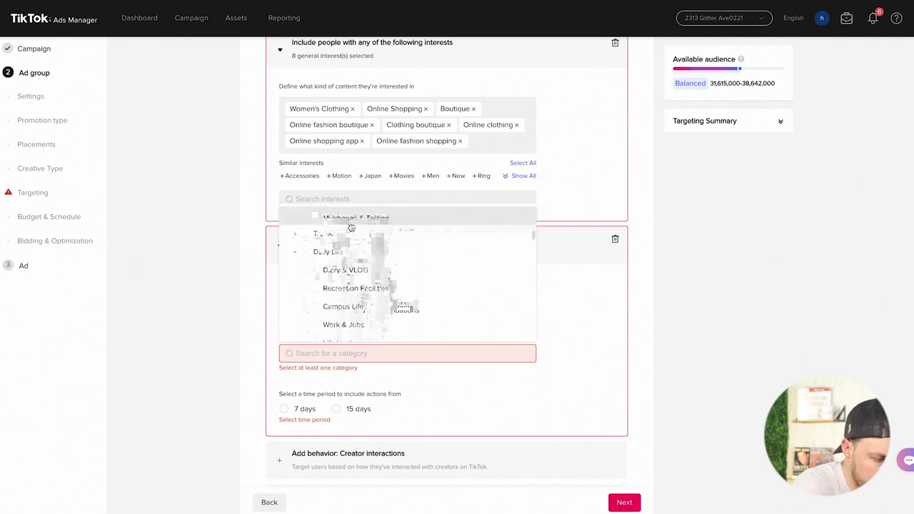
{"action": "scroll", "coordinate": [350, 227], "scroll_direction": "down", "scroll_amount": 8}
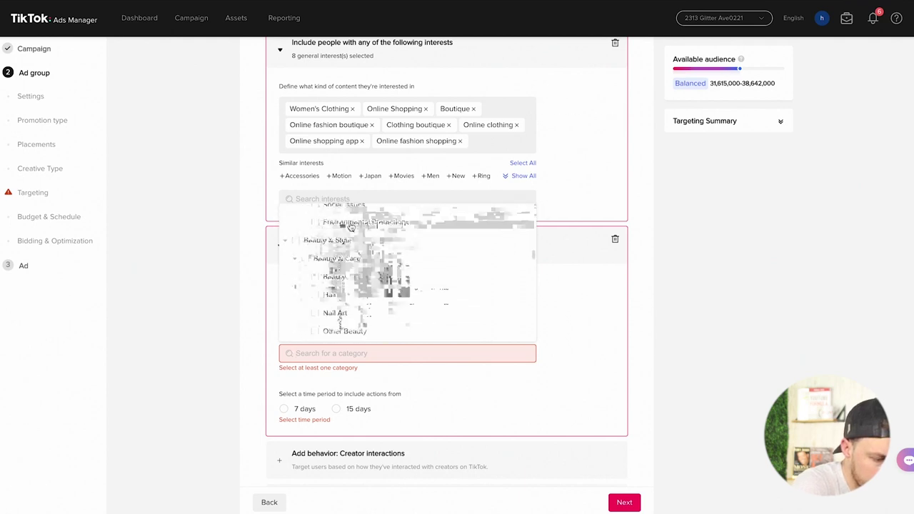
{"action": "scroll", "coordinate": [351, 227], "scroll_direction": "down", "scroll_amount": 3}
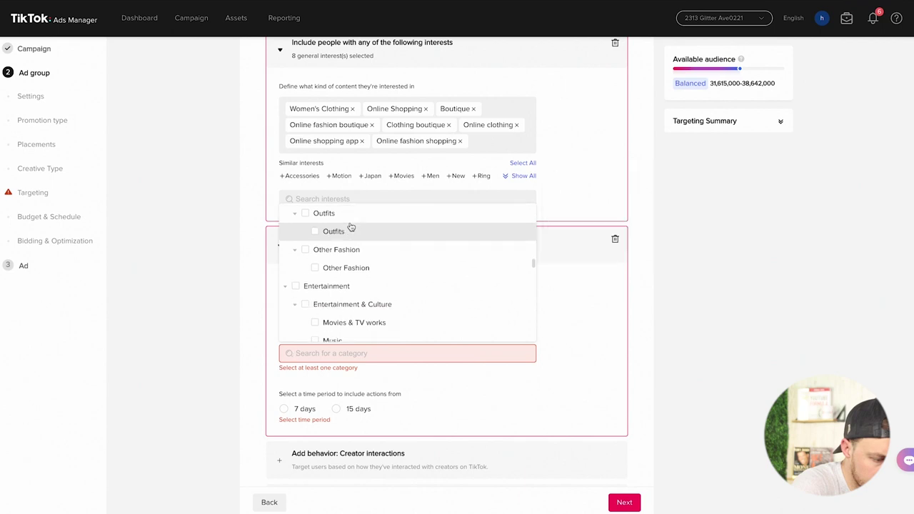
{"action": "left_click", "coordinate": [308, 228]}
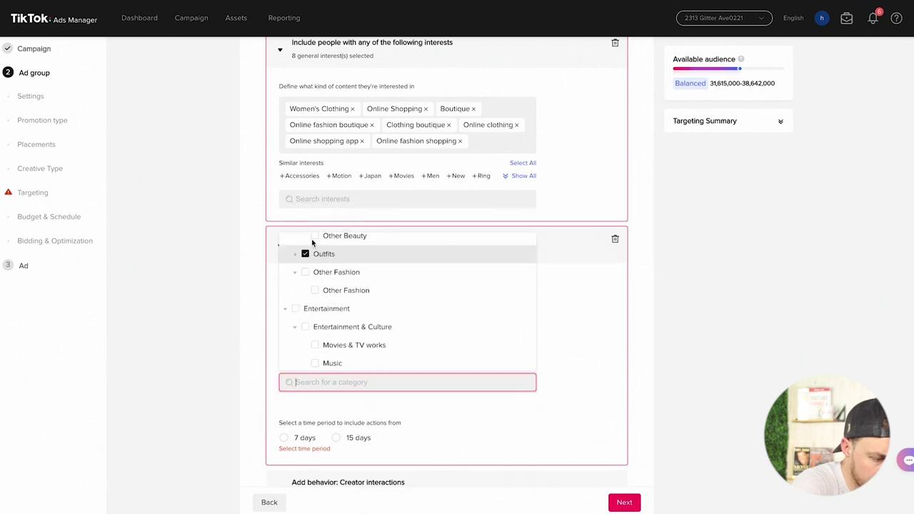
{"action": "scroll", "coordinate": [350, 293], "scroll_direction": "down", "scroll_amount": 6}
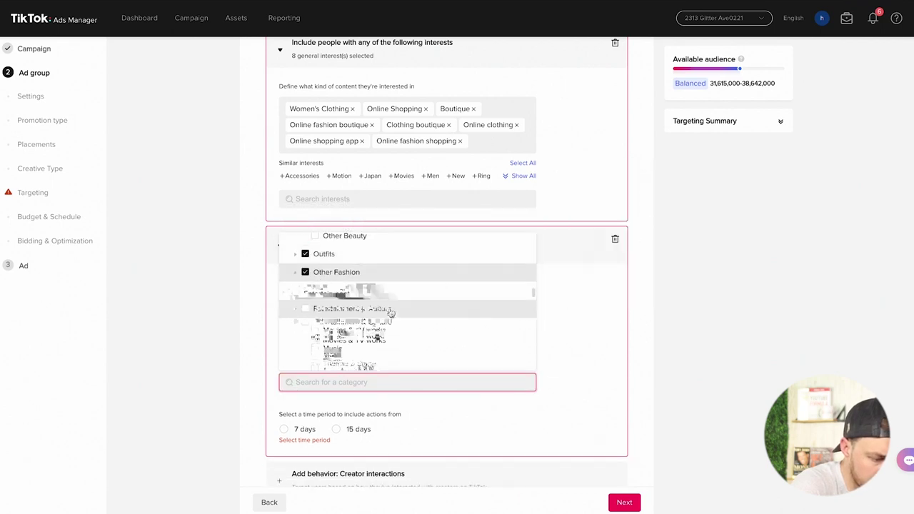
{"action": "scroll", "coordinate": [390, 312], "scroll_direction": "down", "scroll_amount": 10}
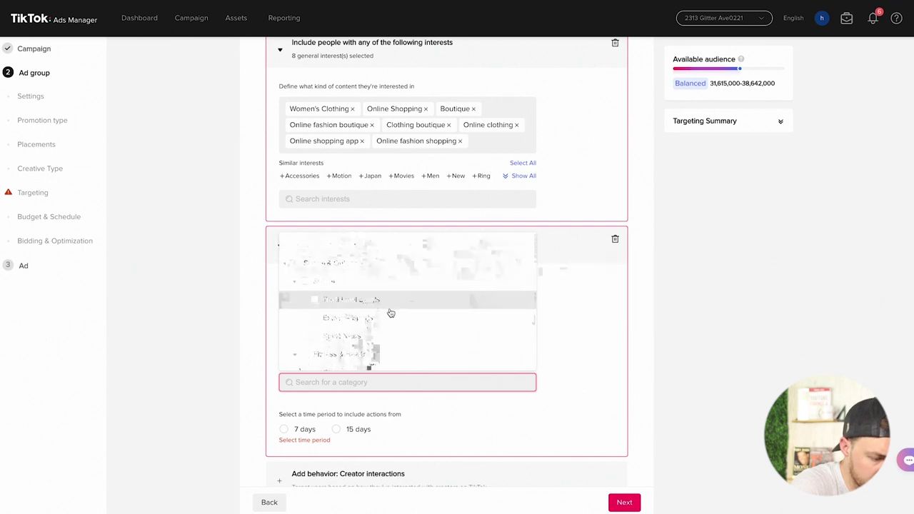
{"action": "scroll", "coordinate": [391, 312], "scroll_direction": "down", "scroll_amount": 10}
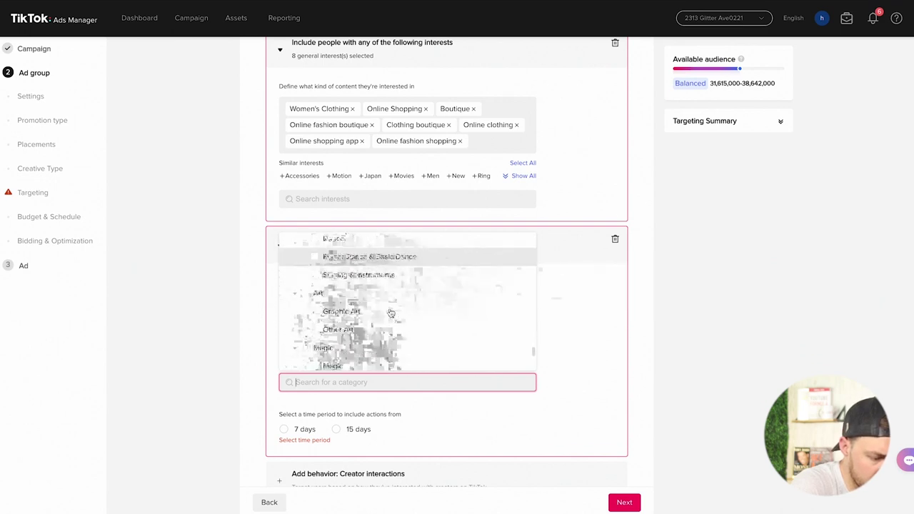
{"action": "scroll", "coordinate": [391, 312], "scroll_direction": "down", "scroll_amount": 5}
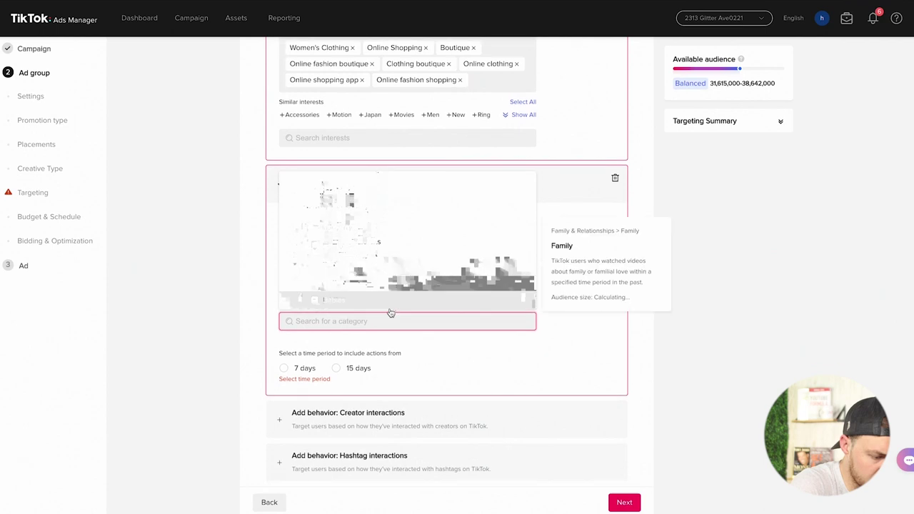
{"action": "left_click", "coordinate": [583, 310]}
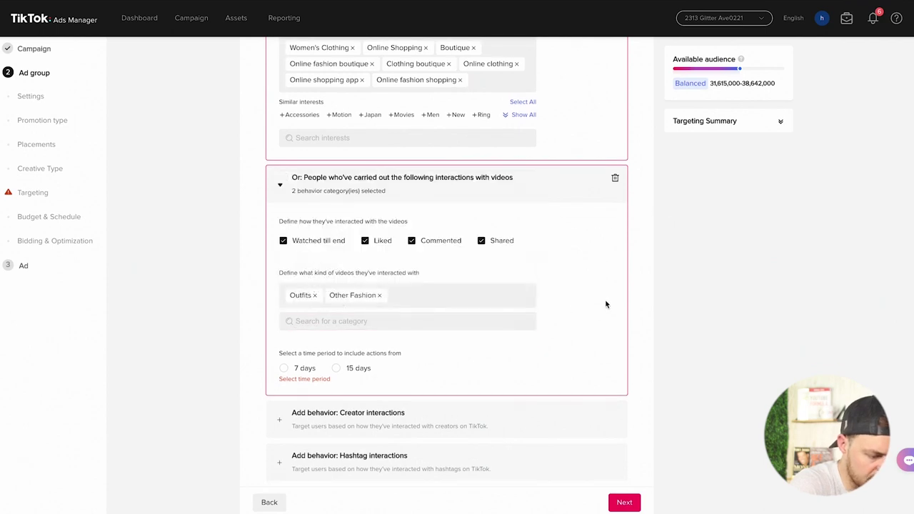
Limit the video interactions to the last 15 days
{"action": "left_click", "coordinate": [336, 368]}
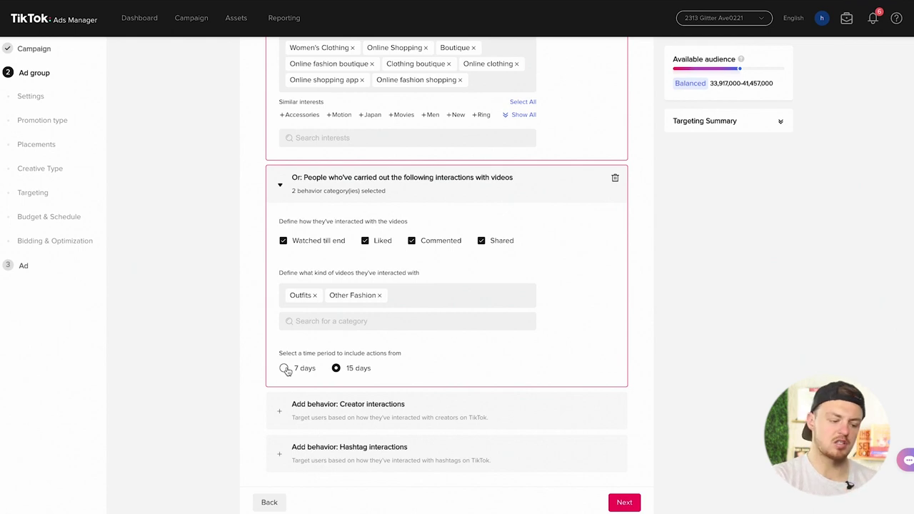
{"action": "scroll", "coordinate": [347, 321], "scroll_direction": "down", "scroll_amount": 2}
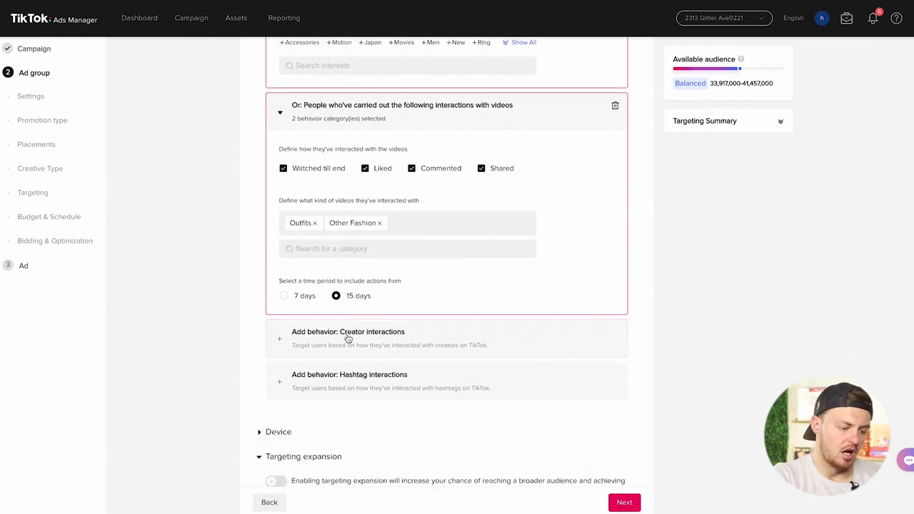
{"action": "left_click", "coordinate": [347, 338]}
Try a Creator interactions behavior (viewed profiles, followed creators, Comedy category), then remove it
{"action": "scroll", "coordinate": [398, 239], "scroll_direction": "down", "scroll_amount": 1}
{"action": "scroll", "coordinate": [398, 239], "scroll_direction": "down", "scroll_amount": 2}
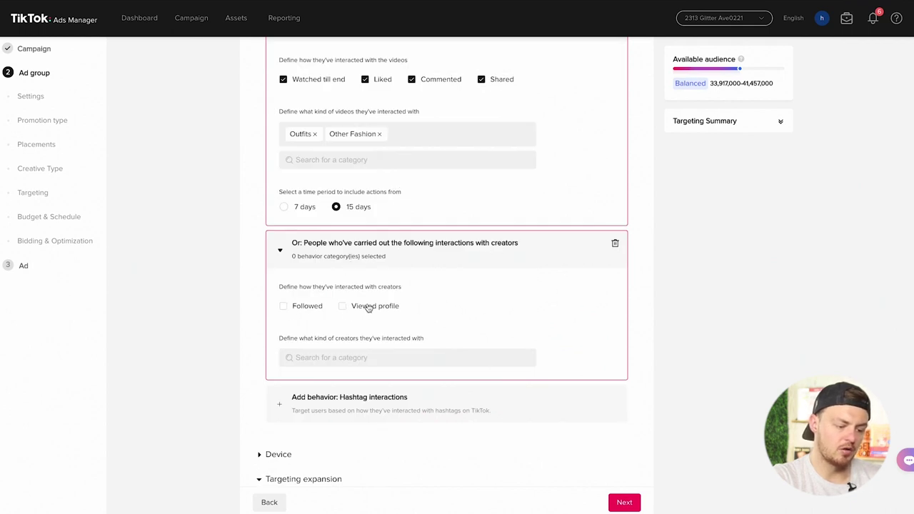
{"action": "left_click", "coordinate": [343, 307]}
{"action": "left_click", "coordinate": [284, 306]}
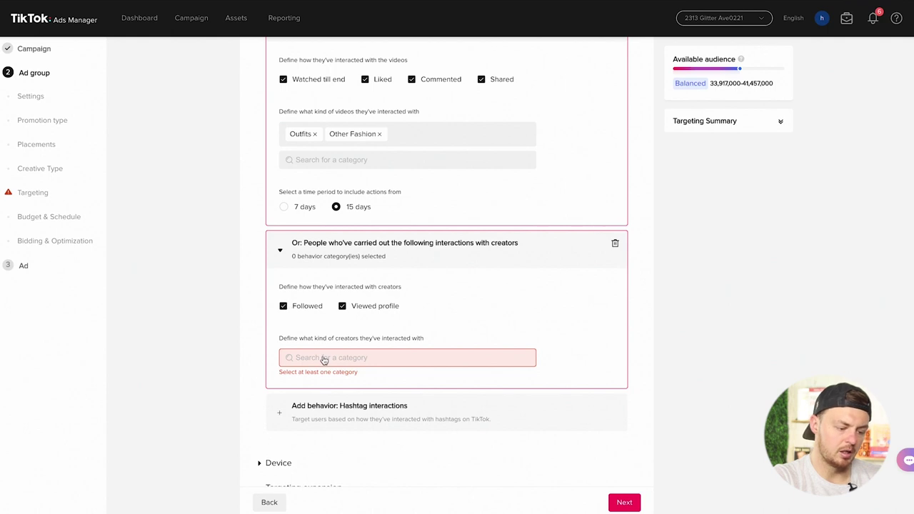
{"action": "left_click", "coordinate": [324, 359]}
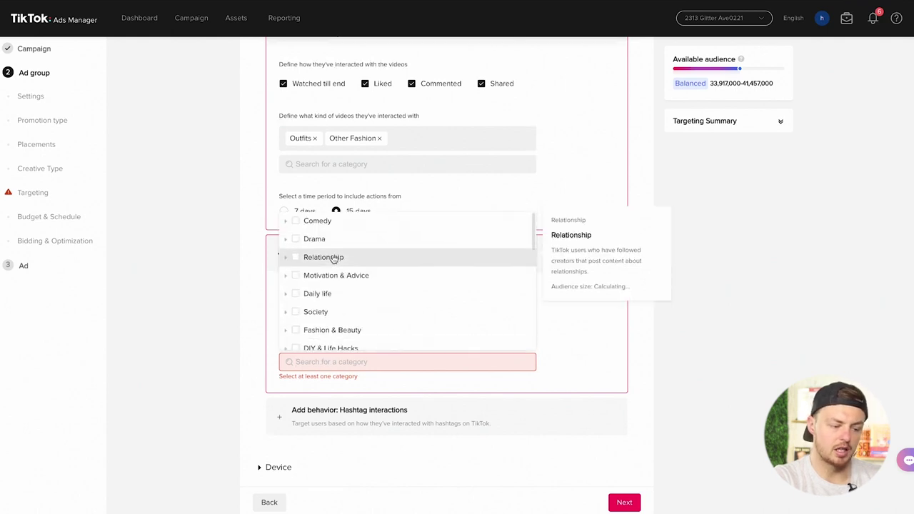
{"action": "left_click", "coordinate": [287, 221]}
{"action": "left_click", "coordinate": [287, 221]}
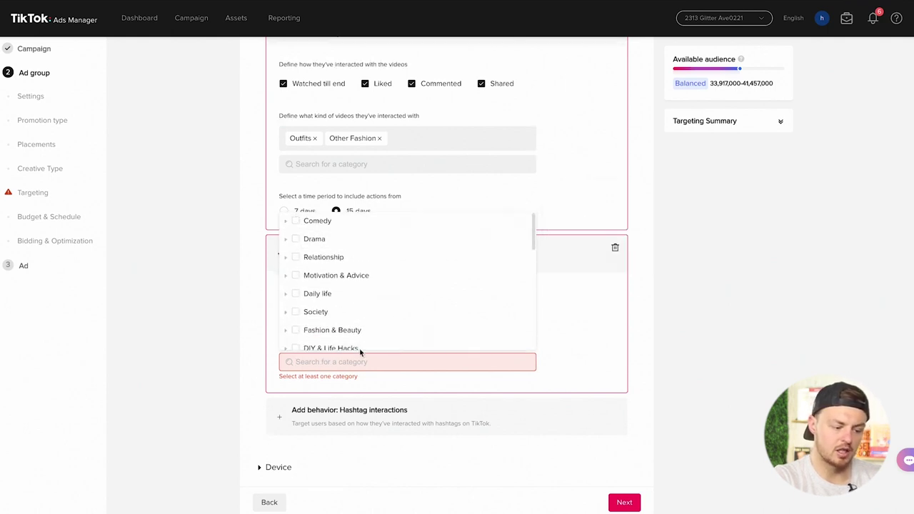
{"action": "left_click", "coordinate": [263, 264]}
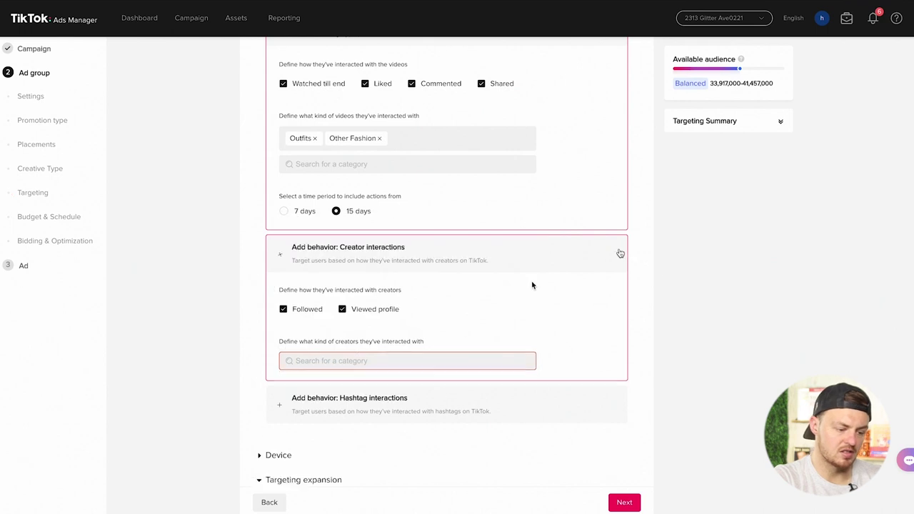
Add a Hashtag interactions behavior, trying the hashtag search but leaving it empty
{"action": "left_click", "coordinate": [430, 277]}
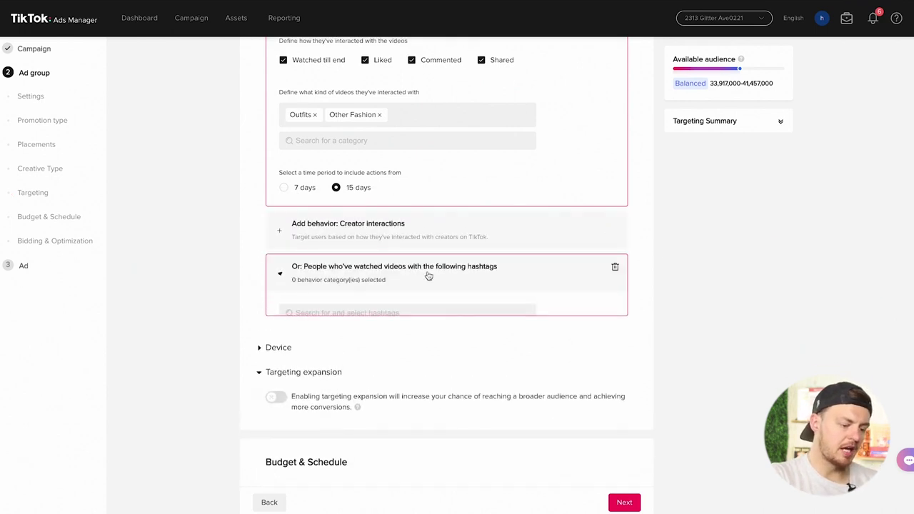
{"action": "left_click", "coordinate": [394, 312]}
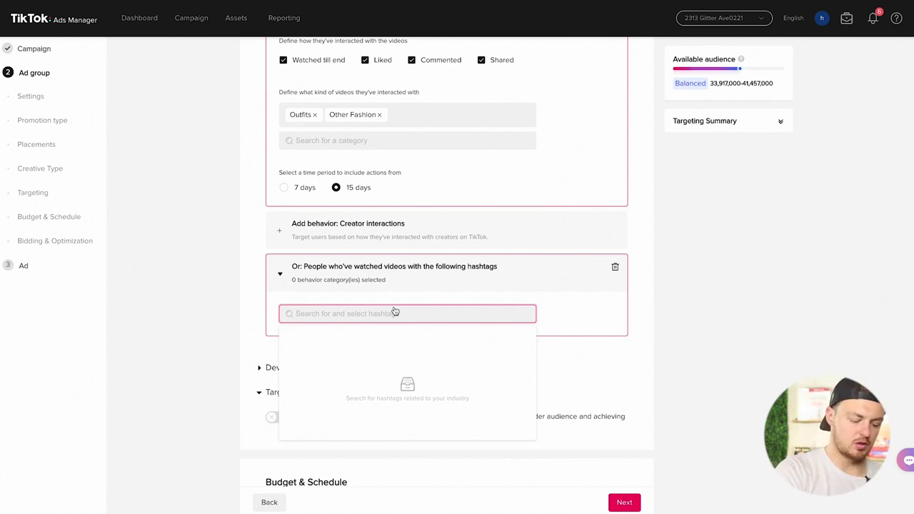
{"action": "type", "text": "@"}
{"action": "key", "text": "BackSpace"}
{"action": "type", "text": "#clothijng"}
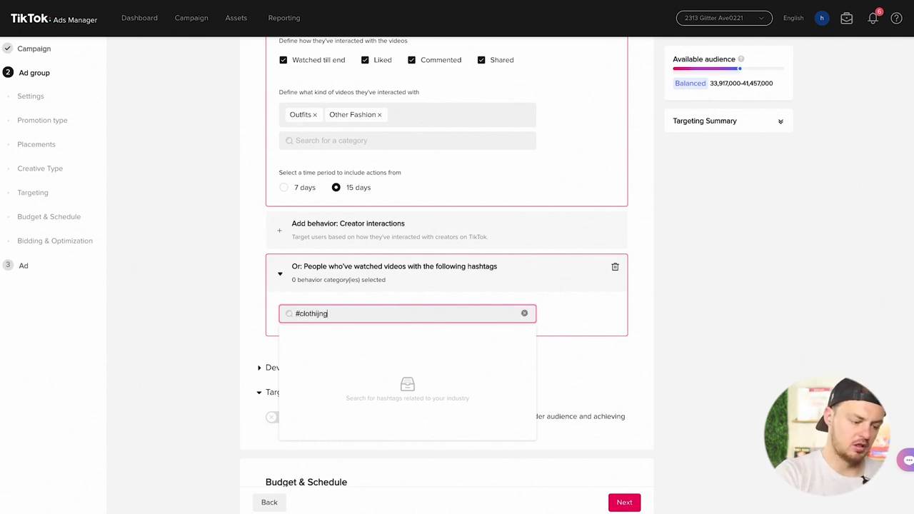
{"action": "left_click", "coordinate": [524, 313]}
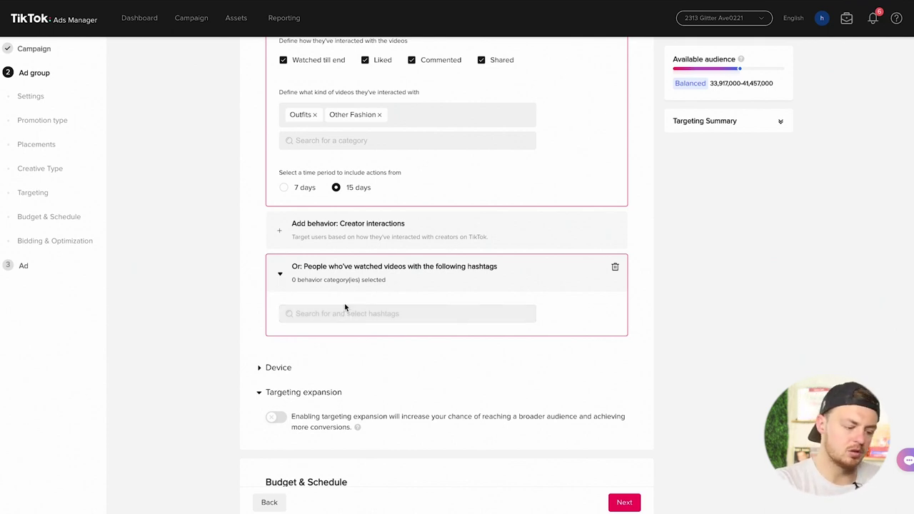
{"action": "scroll", "coordinate": [345, 307], "scroll_direction": "down", "scroll_amount": 2}
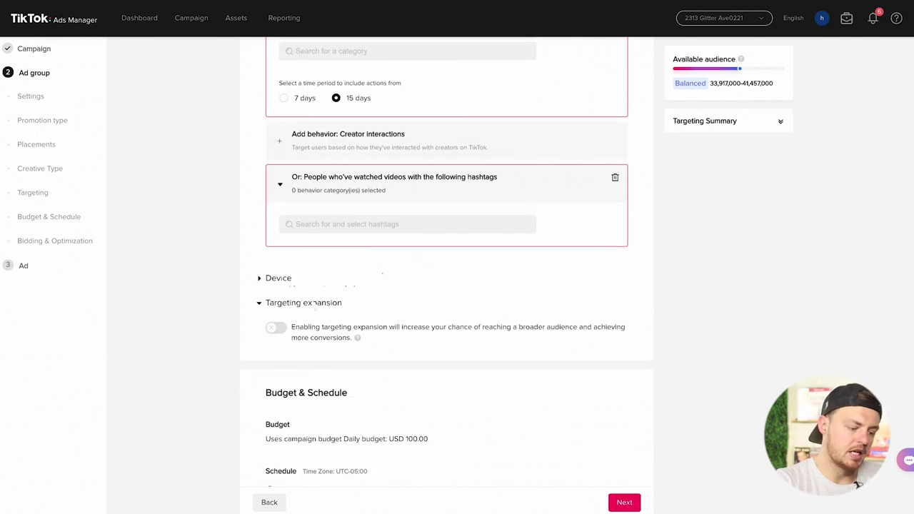
{"action": "left_click", "coordinate": [258, 268]}
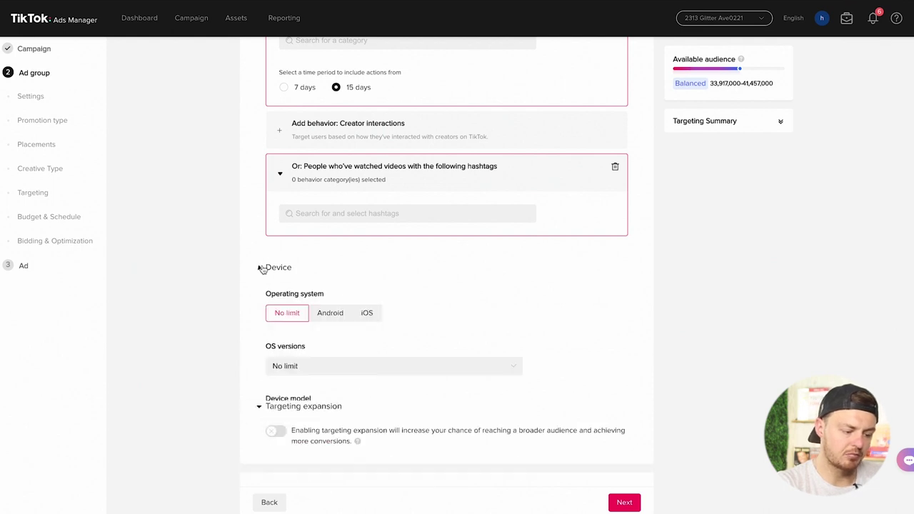
{"action": "left_click", "coordinate": [262, 268]}
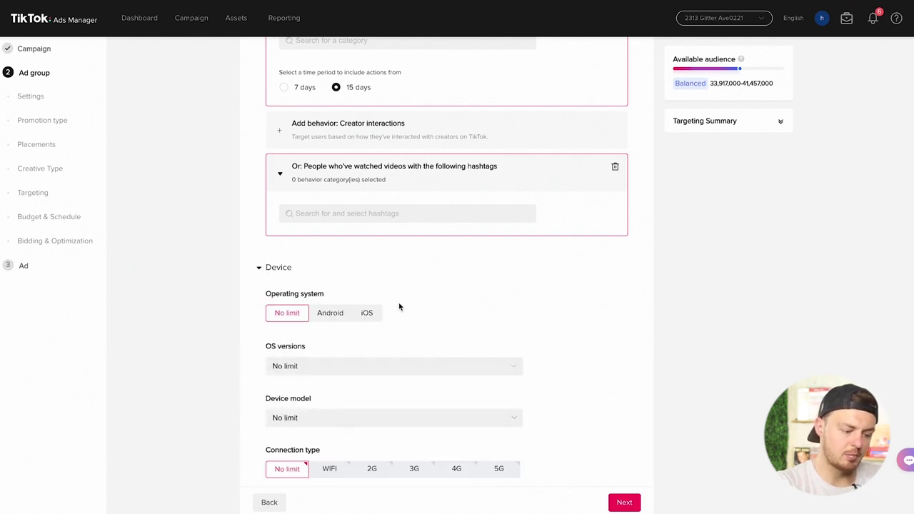
{"action": "scroll", "coordinate": [402, 305], "scroll_direction": "down", "scroll_amount": 2}
{"action": "scroll", "coordinate": [405, 302], "scroll_direction": "down", "scroll_amount": 1}
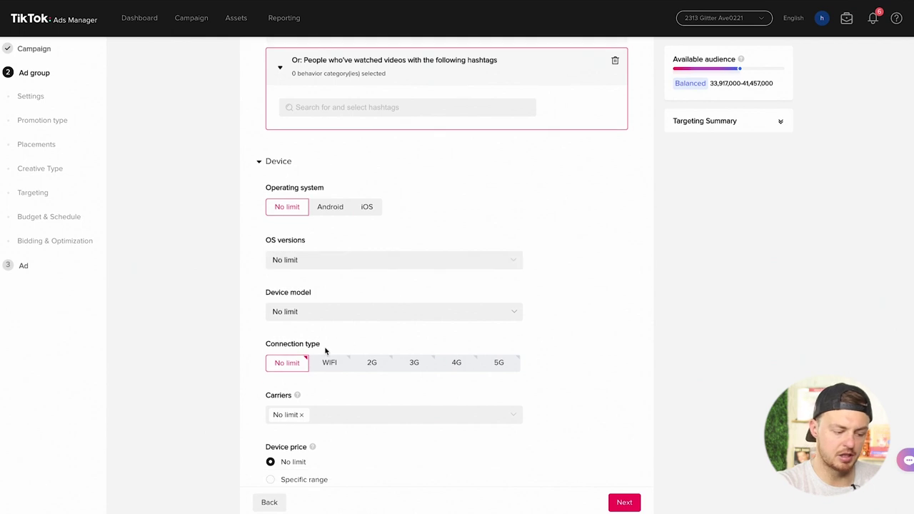
{"action": "scroll", "coordinate": [335, 315], "scroll_direction": "down", "scroll_amount": 3}
{"action": "scroll", "coordinate": [353, 240], "scroll_direction": "up", "scroll_amount": 5}
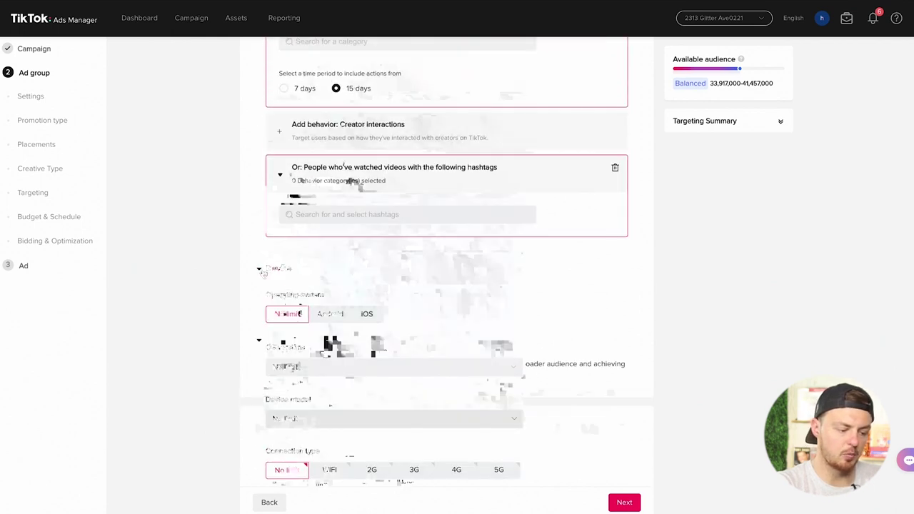
{"action": "left_click", "coordinate": [259, 269]}
{"action": "scroll", "coordinate": [259, 272], "scroll_direction": "down", "scroll_amount": 1}
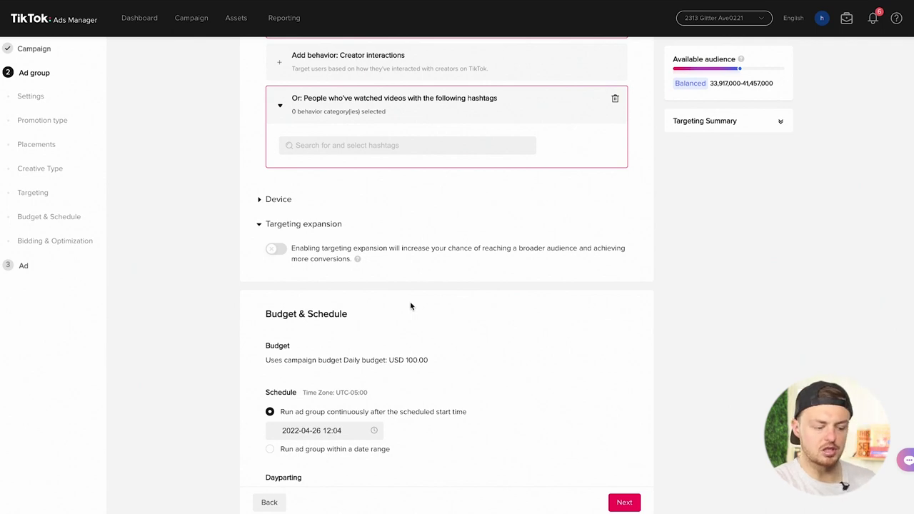
{"action": "scroll", "coordinate": [410, 306], "scroll_direction": "down", "scroll_amount": 5}
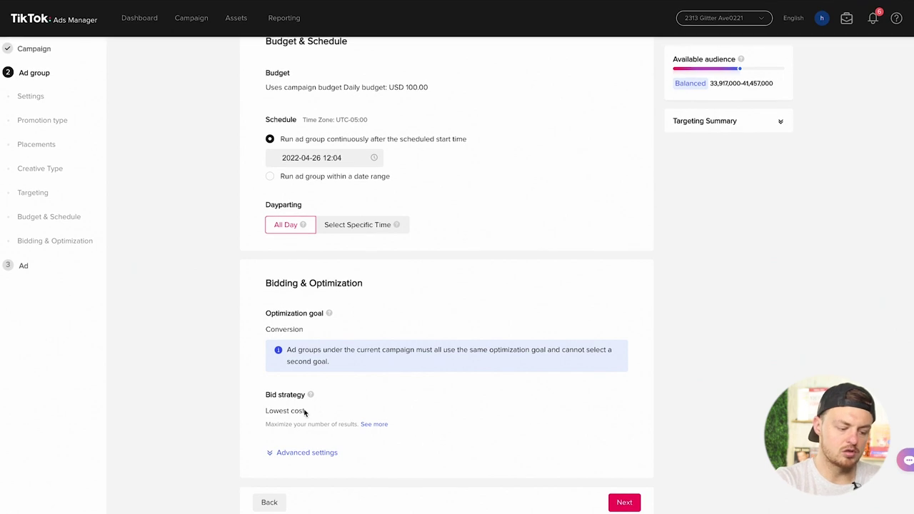
Reveal the advanced bidding settings, then finish the ad group and continue to ad setup
{"action": "left_click", "coordinate": [311, 450]}
{"action": "scroll", "coordinate": [351, 336], "scroll_direction": "down", "scroll_amount": 2}
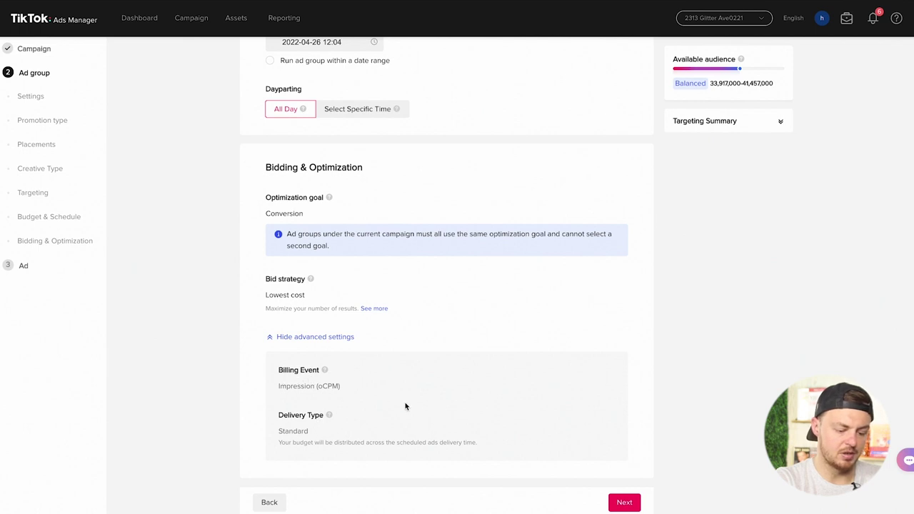
{"action": "left_click", "coordinate": [626, 504]}
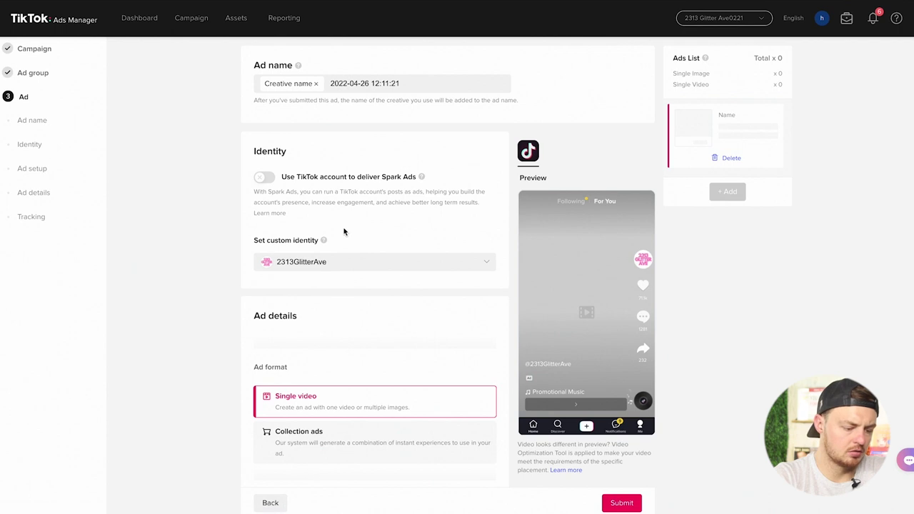
Look over the Ad setup page and select the default date-time ad name
{"action": "scroll", "coordinate": [355, 365], "scroll_direction": "down", "scroll_amount": 1}
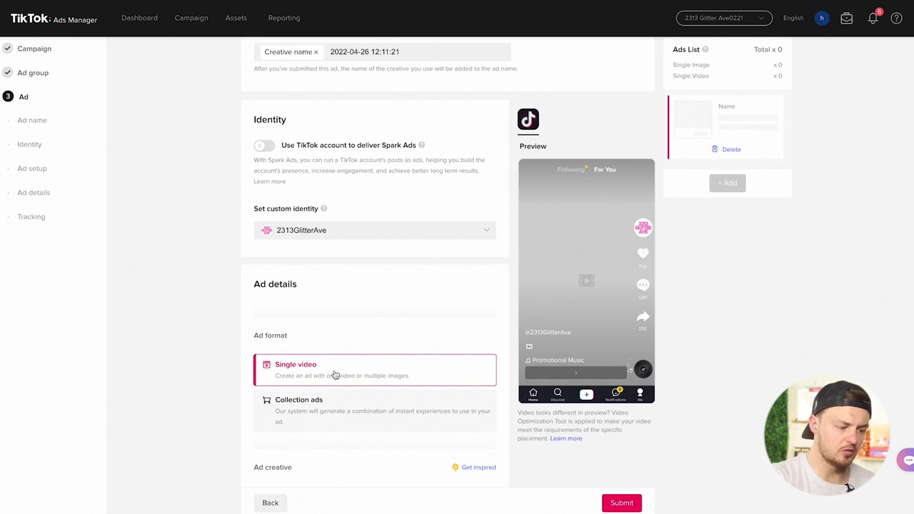
{"action": "scroll", "coordinate": [320, 191], "scroll_direction": "up", "scroll_amount": 1}
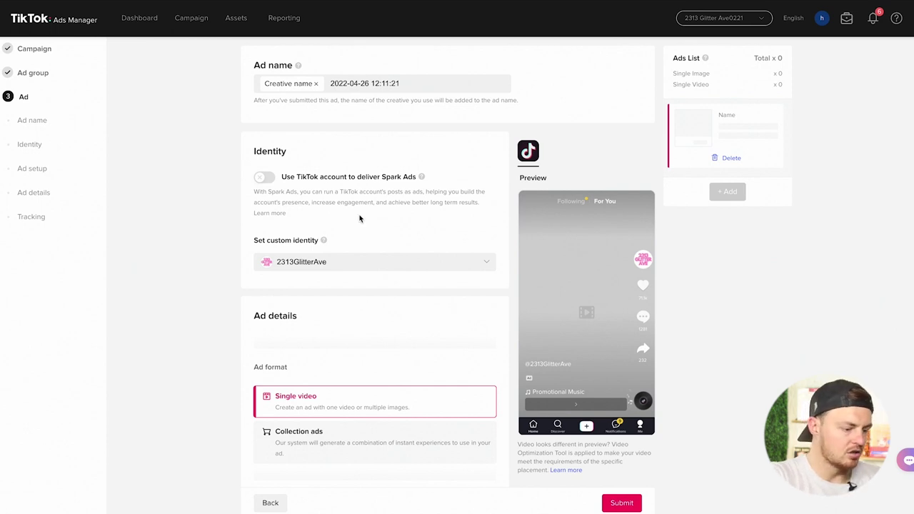
{"action": "triple_click", "coordinate": [347, 84]}
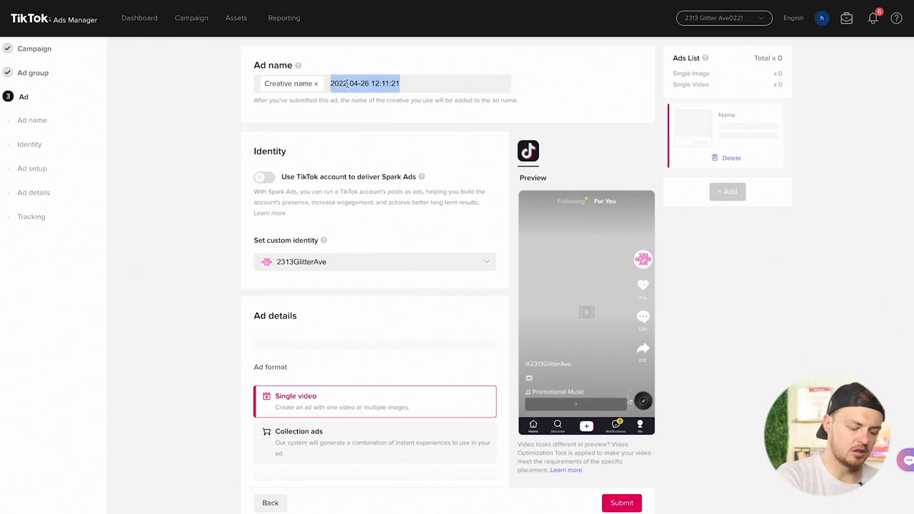
Rename the ad to 'TikTok dance'
{"action": "key", "text": "BackSpace"}
{"action": "type", "text": "TikTok ad"}
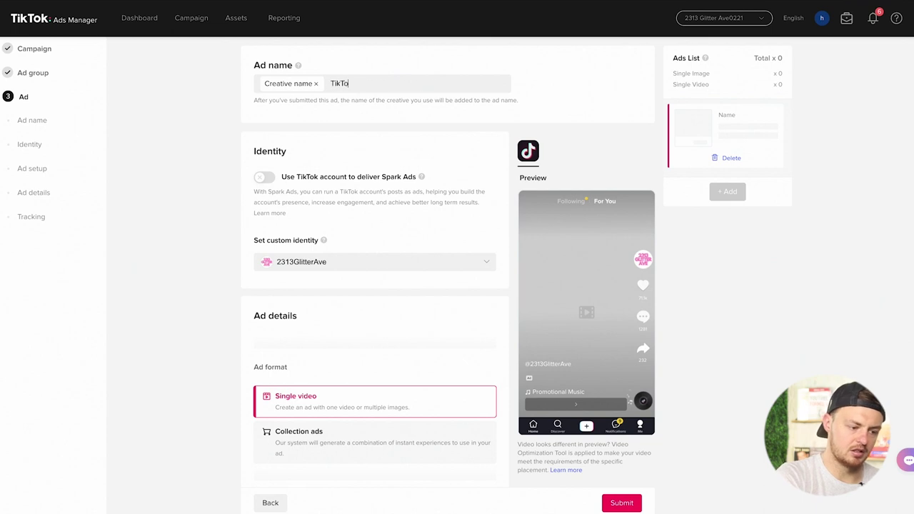
{"action": "key", "text": "BackSpace"}
{"action": "key", "text": "BackSpace"}
{"action": "type", "text": "da"}
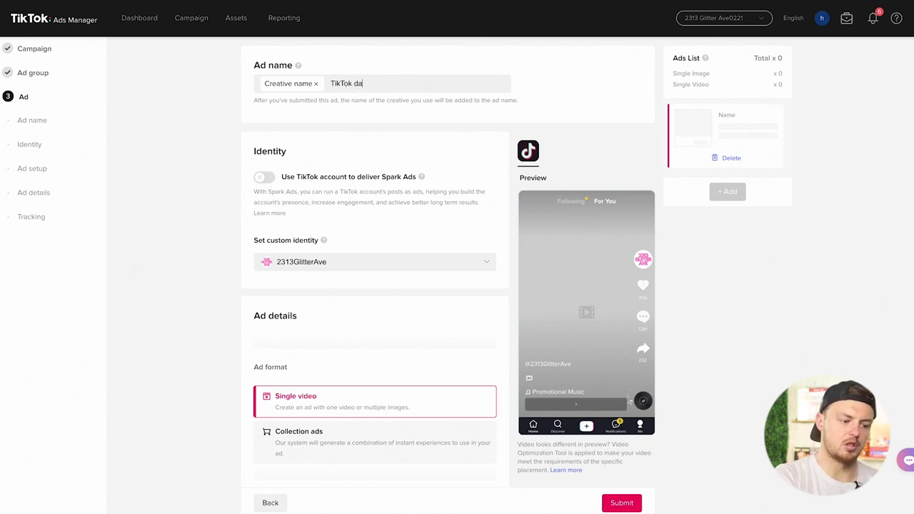
{"action": "type", "text": "nce"}
Use the purple-swimsuit library video as the ad's single-video creative
{"action": "scroll", "coordinate": [476, 163], "scroll_direction": "down", "scroll_amount": 3}
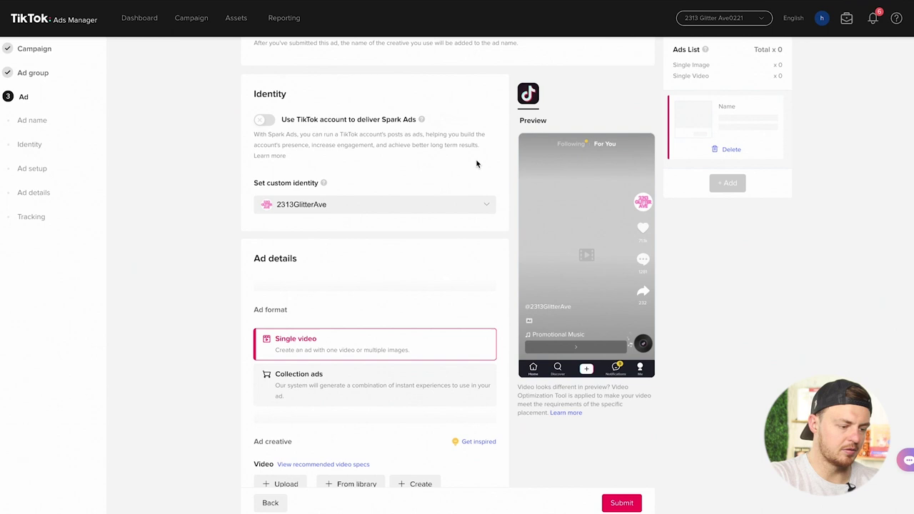
{"action": "scroll", "coordinate": [378, 149], "scroll_direction": "up", "scroll_amount": 3}
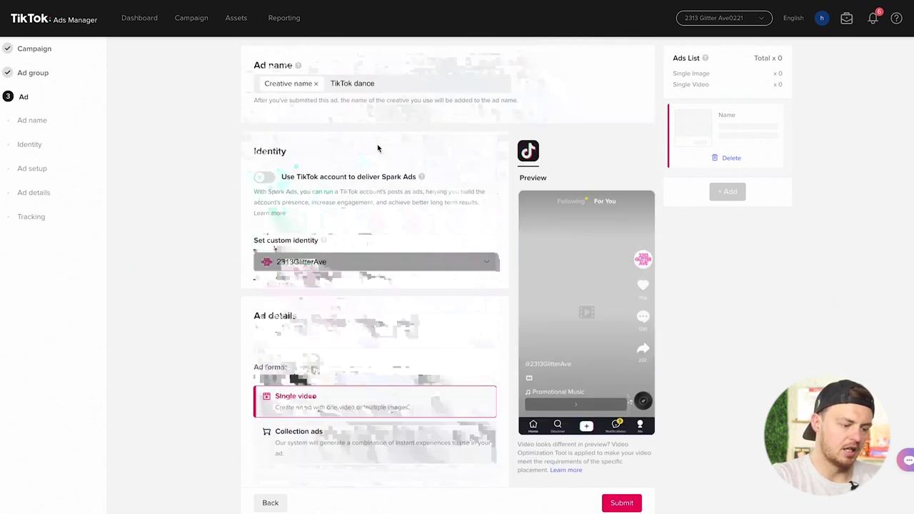
{"action": "scroll", "coordinate": [374, 351], "scroll_direction": "down", "scroll_amount": 3}
{"action": "left_click", "coordinate": [350, 307]}
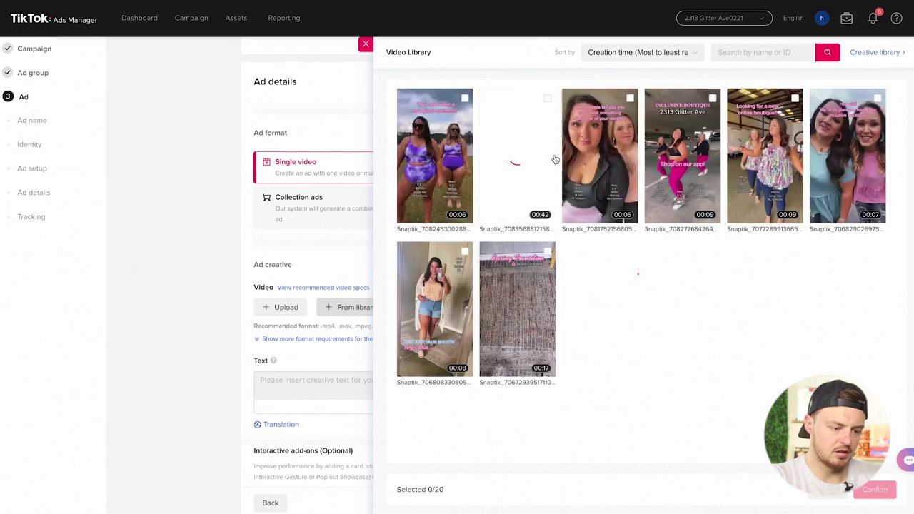
{"action": "left_click", "coordinate": [446, 137]}
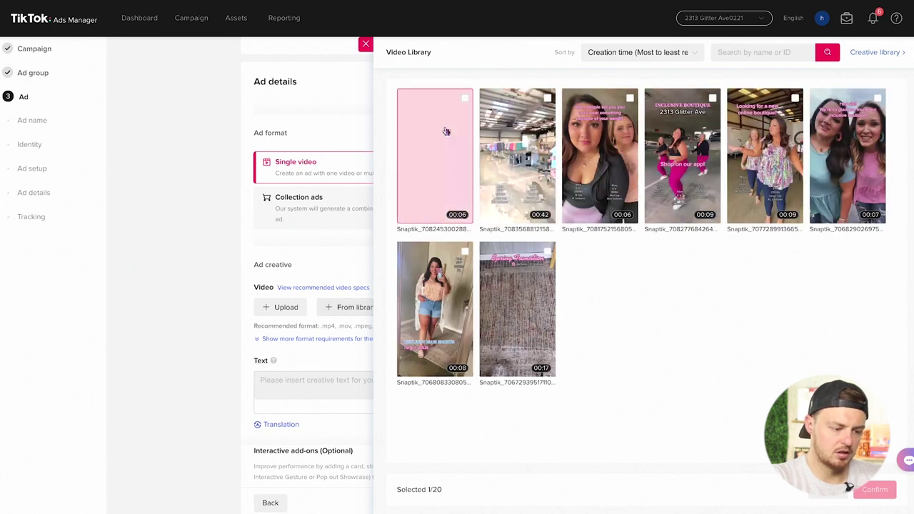
{"action": "left_click", "coordinate": [875, 489]}
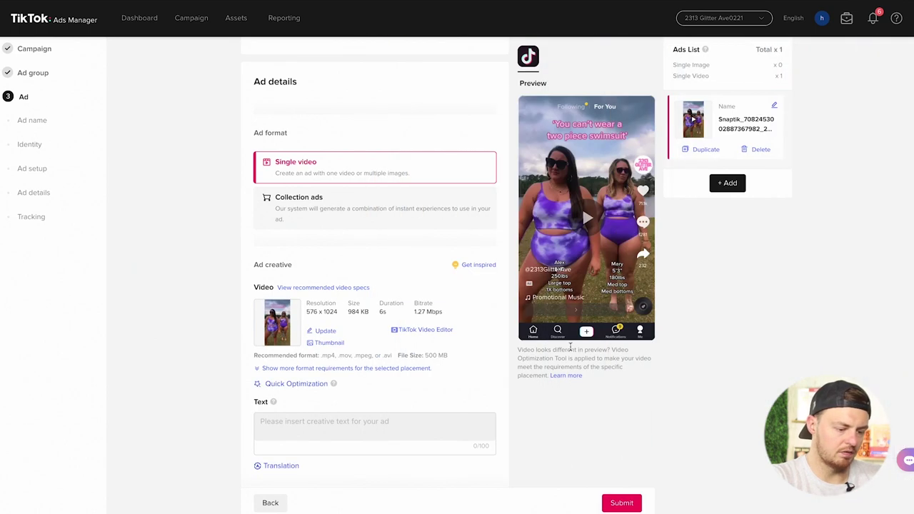
Enter 'shop now' as the ad text, then delete it again
{"action": "scroll", "coordinate": [398, 251], "scroll_direction": "down", "scroll_amount": 1}
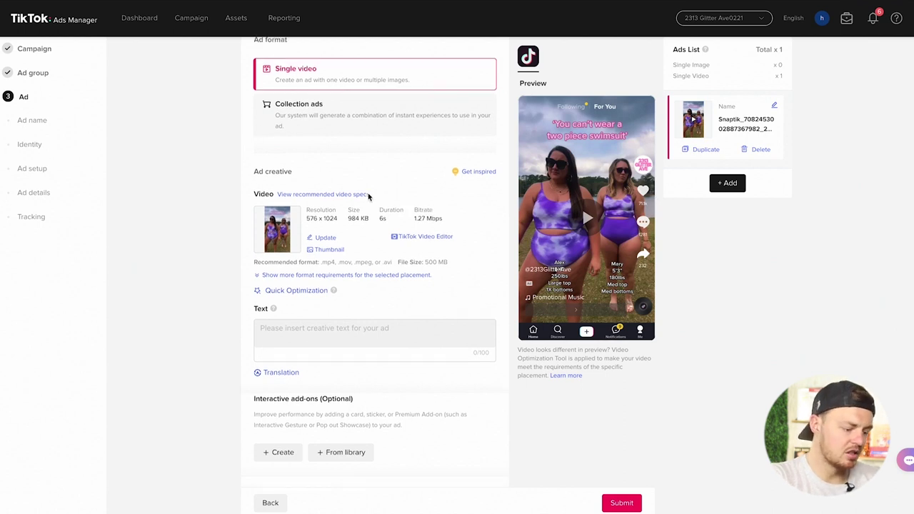
{"action": "scroll", "coordinate": [367, 200], "scroll_direction": "down", "scroll_amount": 1}
{"action": "left_click", "coordinate": [325, 295]}
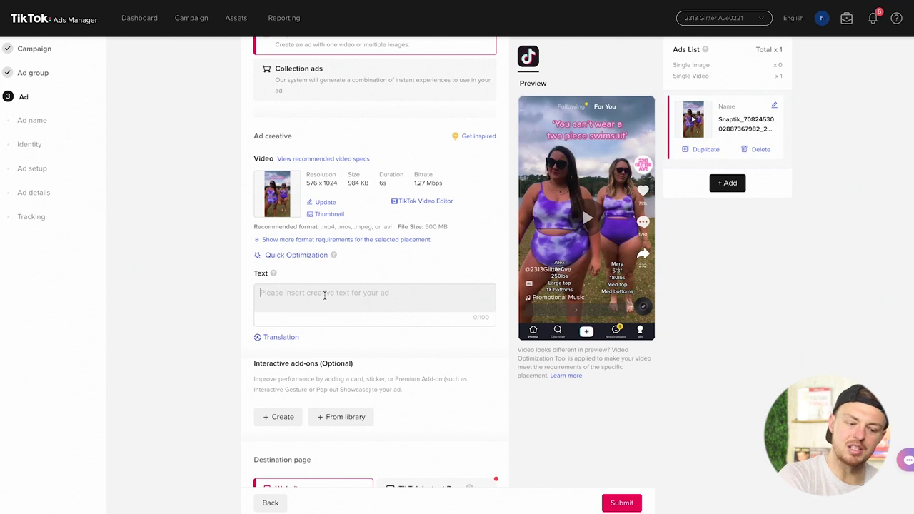
{"action": "type", "text": "shop now"}
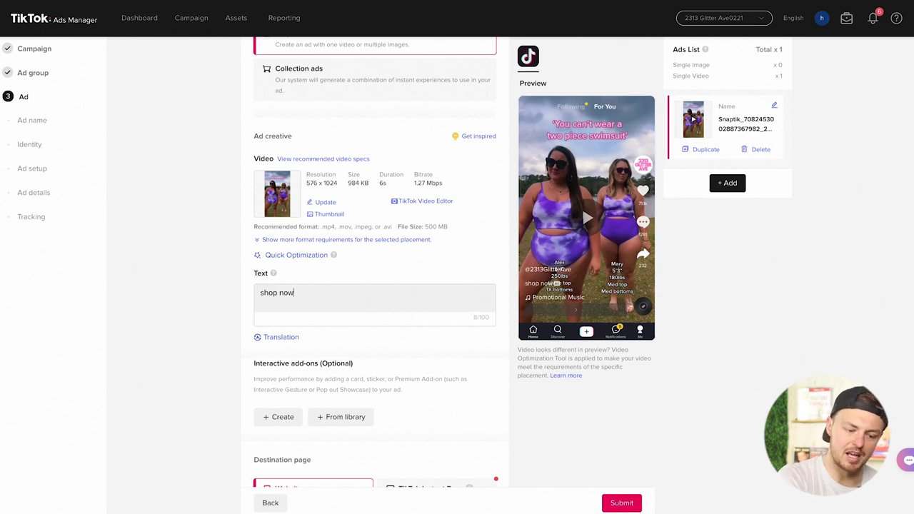
{"action": "key", "text": "BackSpace"}
{"action": "key", "text": "BackSpace"}
{"action": "key", "text": "BackSpace"}
{"action": "key", "text": "BackSpace"}
{"action": "key", "text": "BackSpace"}
{"action": "key", "text": "BackSpace"}
{"action": "key", "text": "BackSpace"}
{"action": "key", "text": "BackSpace"}
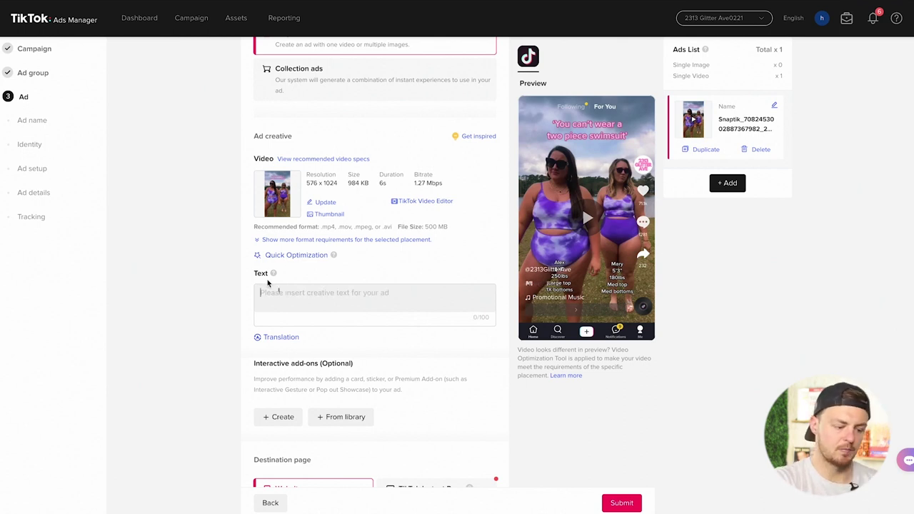
Switch the ad format to Collection ads and back to Single video
{"action": "scroll", "coordinate": [286, 285], "scroll_direction": "down", "scroll_amount": 3}
{"action": "scroll", "coordinate": [349, 283], "scroll_direction": "up", "scroll_amount": 2}
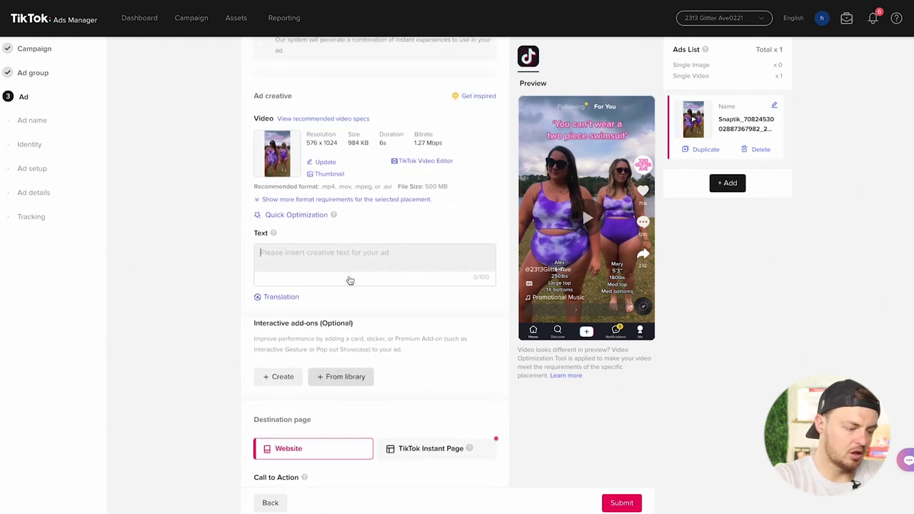
{"action": "scroll", "coordinate": [350, 281], "scroll_direction": "up", "scroll_amount": 3}
{"action": "left_click", "coordinate": [345, 183]}
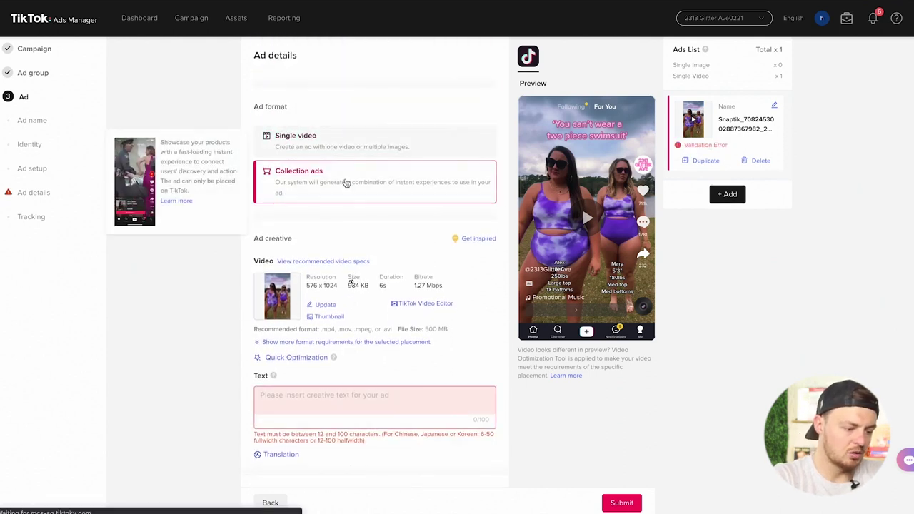
{"action": "left_click", "coordinate": [357, 161]}
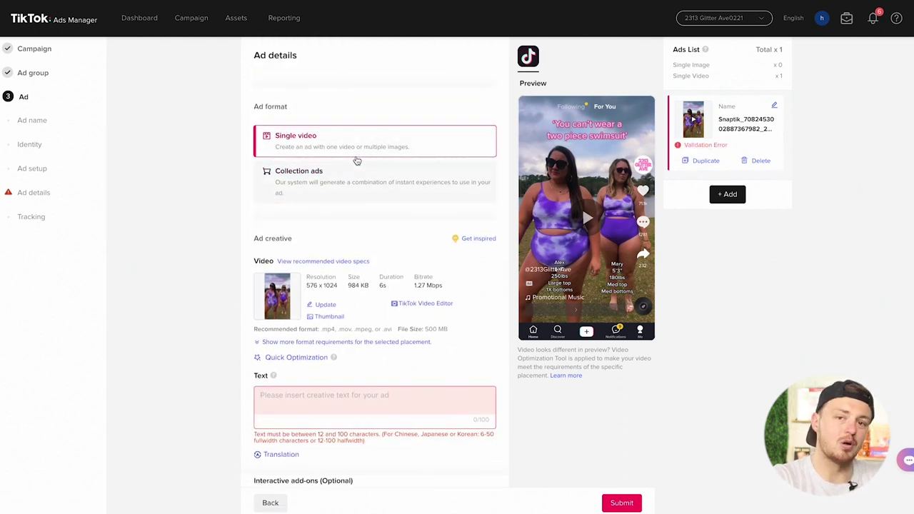
{"action": "scroll", "coordinate": [356, 161], "scroll_direction": "down", "scroll_amount": 2}
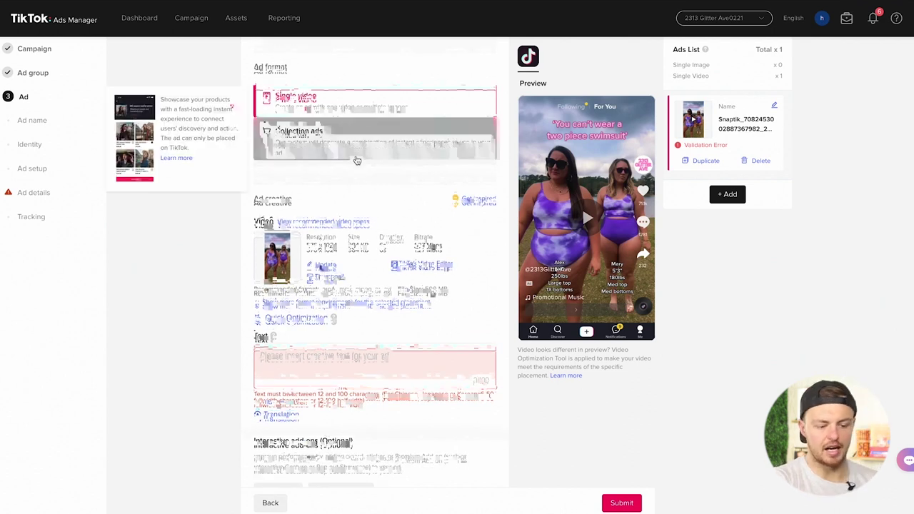
{"action": "scroll", "coordinate": [356, 161], "scroll_direction": "down", "scroll_amount": 6}
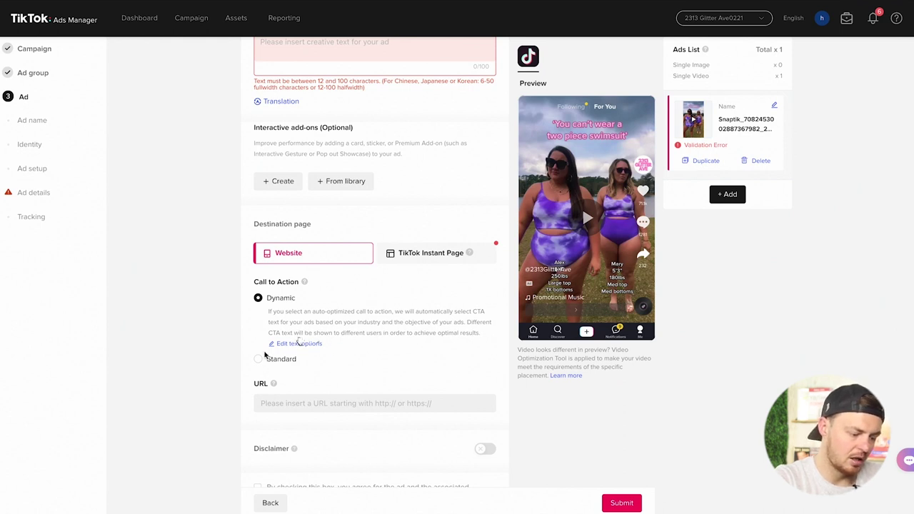
{"action": "left_click", "coordinate": [258, 361]}
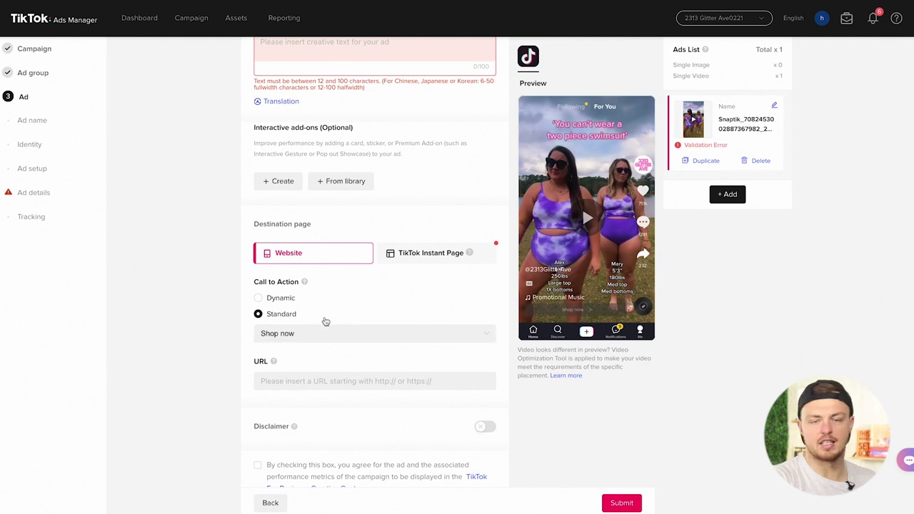
{"action": "scroll", "coordinate": [351, 292], "scroll_direction": "down", "scroll_amount": 1}
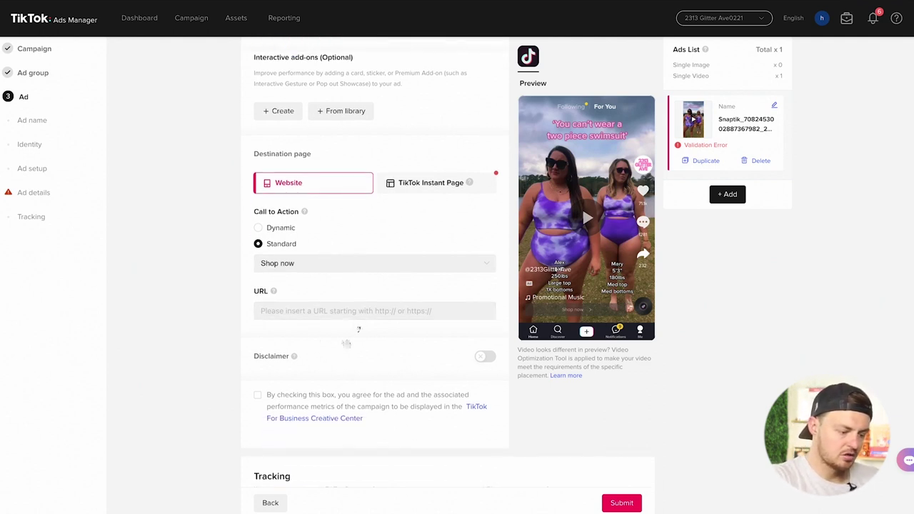
{"action": "mouse_move", "coordinate": [273, 293]}
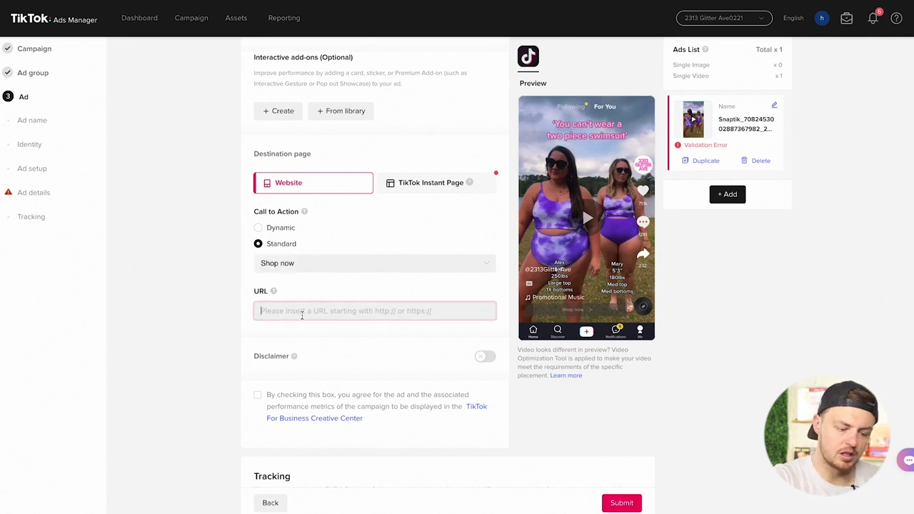
{"action": "left_click", "coordinate": [302, 314]}
{"action": "type", "text": "www.bit"}
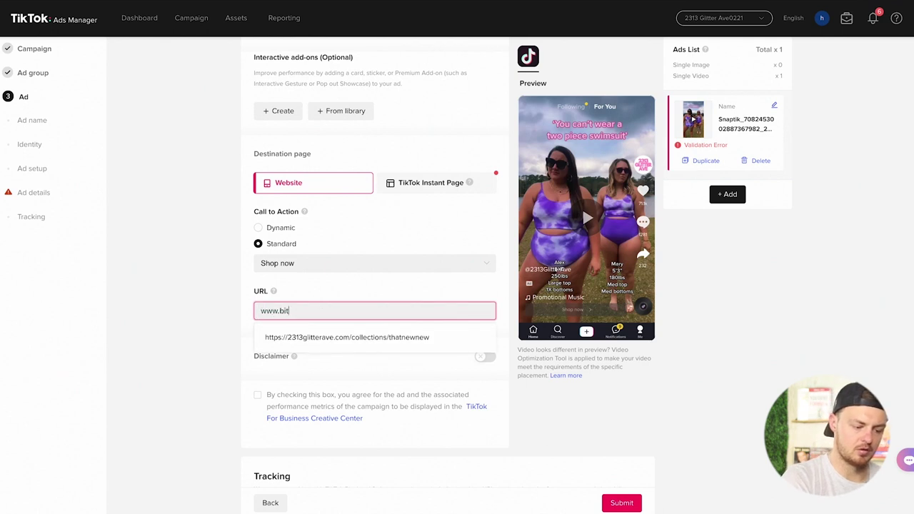
{"action": "type", "text": "branding"}
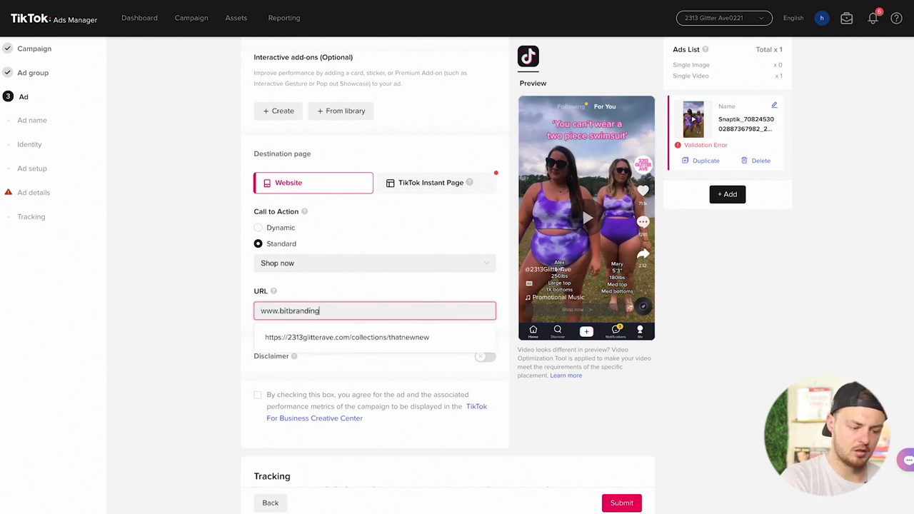
{"action": "type", "text": ".co"}
{"action": "left_click", "coordinate": [370, 280]}
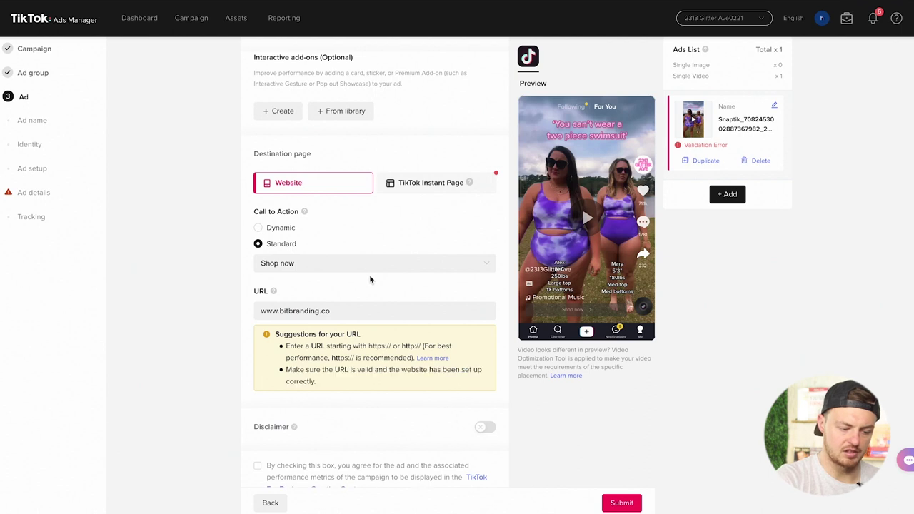
{"action": "left_click_drag", "start_coordinate": [336, 312], "coordinate": [321, 311]}
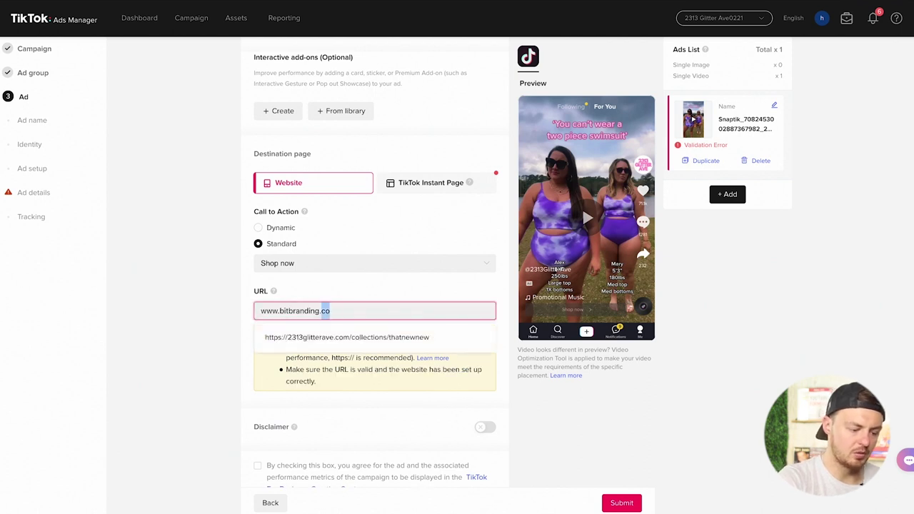
{"action": "key", "text": "BackSpace"}
{"action": "key", "text": "BackSpace"}
{"action": "key", "text": "BackSpace"}
{"action": "key", "text": "BackSpace"}
{"action": "key", "text": "BackSpace"}
{"action": "key", "text": "BackSpace"}
{"action": "key", "text": "BackSpace"}
{"action": "key", "text": "BackSpace"}
{"action": "key", "text": "BackSpace"}
{"action": "key", "text": "BackSpace"}
{"action": "key", "text": "BackSpace"}
{"action": "key", "text": "BackSpace"}
{"action": "key", "text": "BackSpace"}
{"action": "key", "text": "BackSpace"}
{"action": "key", "text": "BackSpace"}
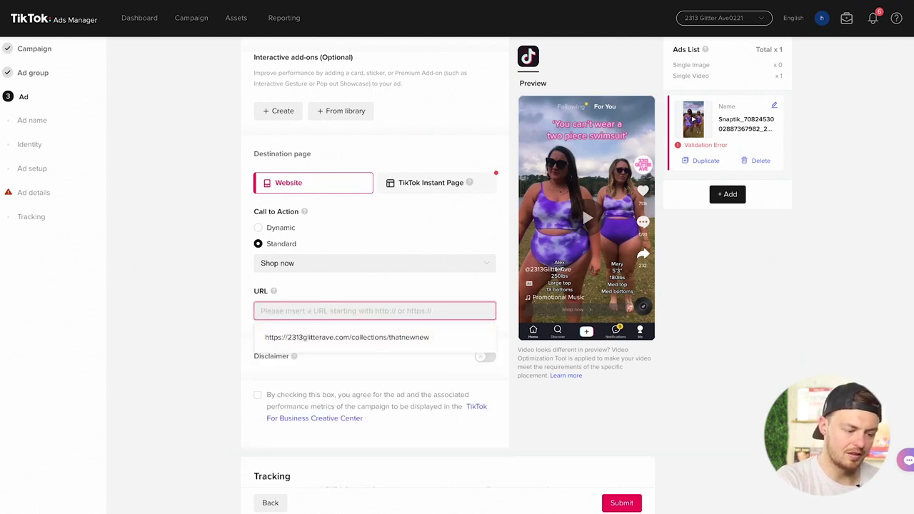
{"action": "left_click", "coordinate": [352, 296]}
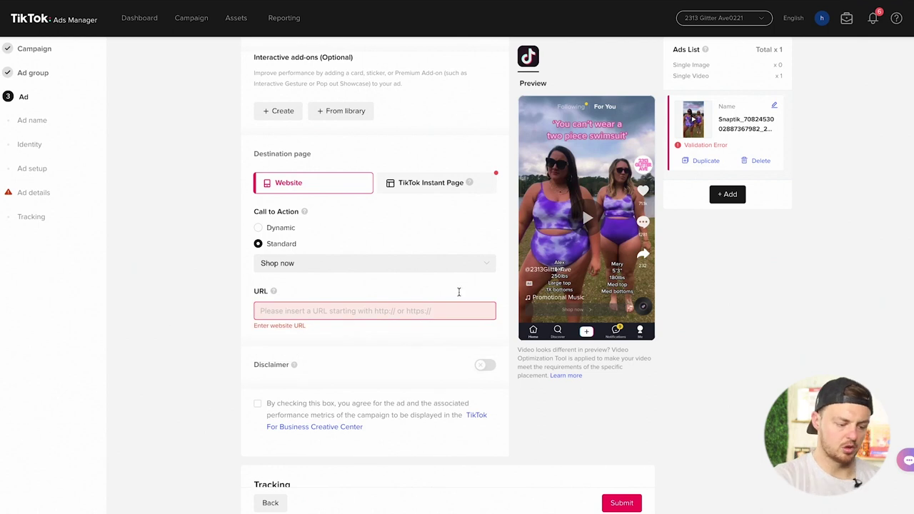
{"action": "scroll", "coordinate": [400, 271], "scroll_direction": "down", "scroll_amount": 5}
{"action": "scroll", "coordinate": [351, 242], "scroll_direction": "down", "scroll_amount": 2}
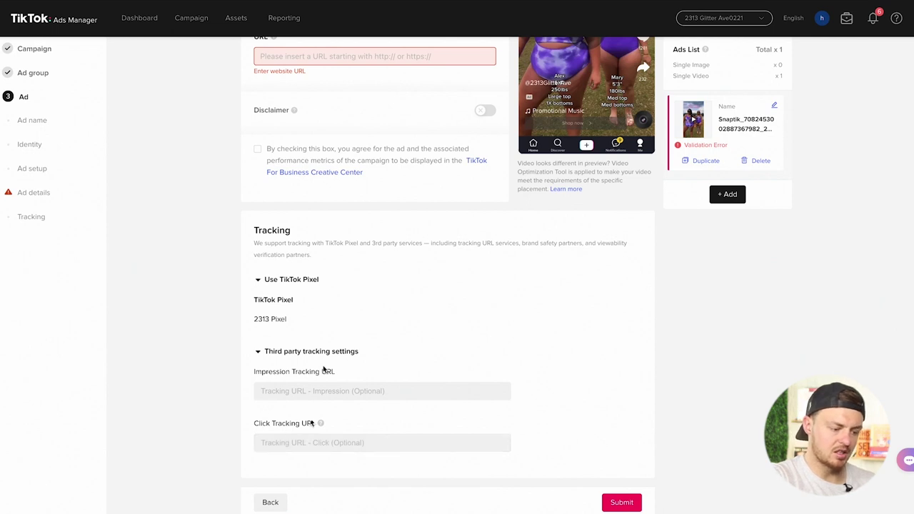
{"action": "scroll", "coordinate": [323, 370], "scroll_direction": "up", "scroll_amount": 3}
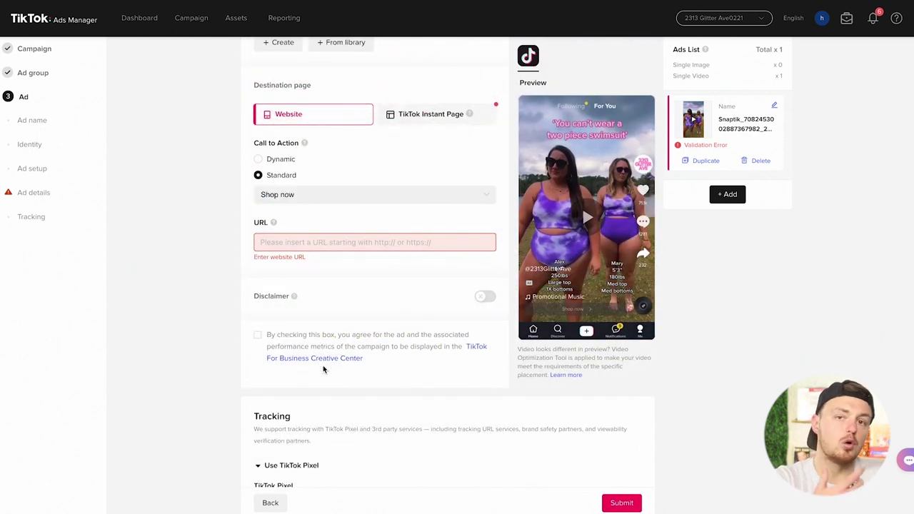
{"action": "scroll", "coordinate": [323, 369], "scroll_direction": "up", "scroll_amount": 2}
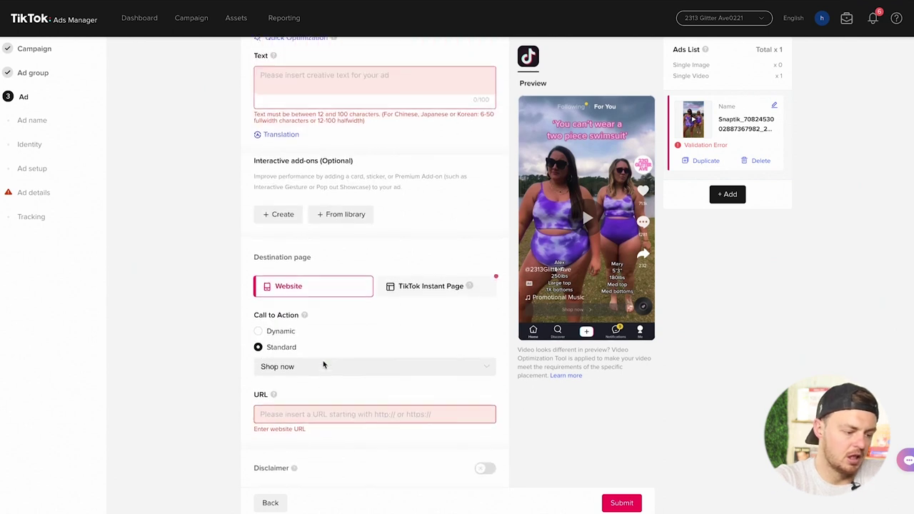
{"action": "scroll", "coordinate": [323, 365], "scroll_direction": "up", "scroll_amount": 3}
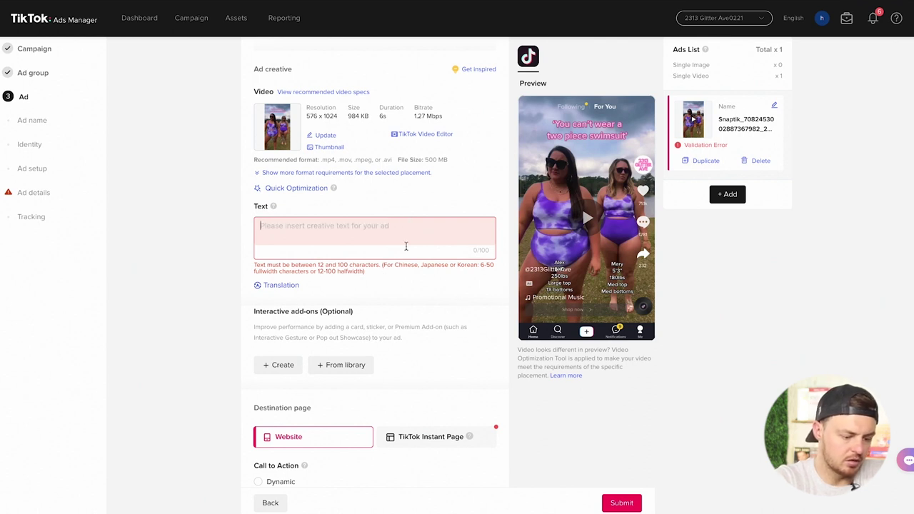
{"action": "scroll", "coordinate": [559, 347], "scroll_direction": "up", "scroll_amount": 2}
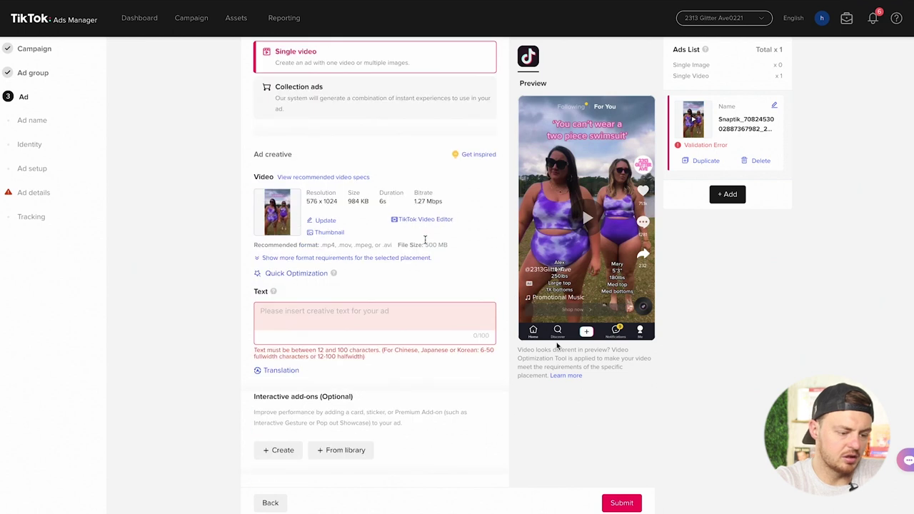
{"action": "scroll", "coordinate": [431, 192], "scroll_direction": "up", "scroll_amount": 2}
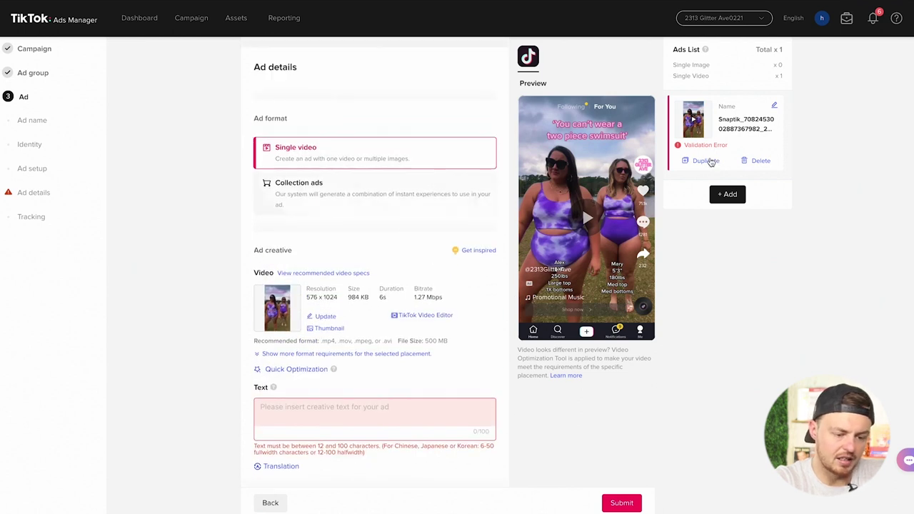
{"action": "scroll", "coordinate": [575, 184], "scroll_direction": "up", "scroll_amount": 5}
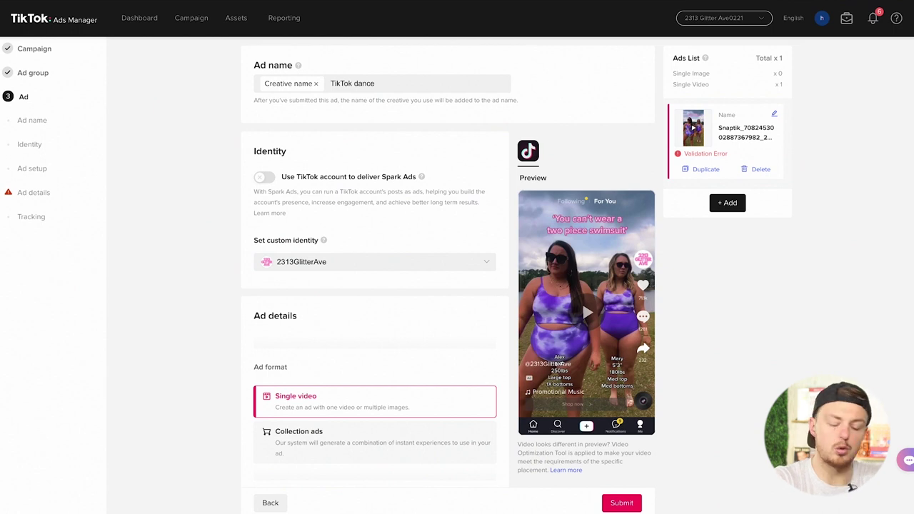
{"action": "scroll", "coordinate": [492, 373], "scroll_direction": "down", "scroll_amount": 20}
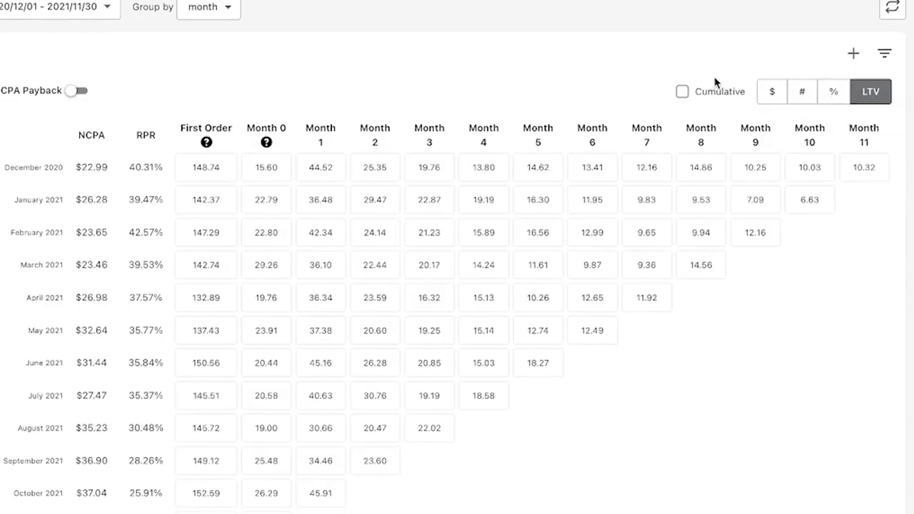
Tick Cumulative in the cohort LTV table so December 2020 reaches 353.42 by Month 11
{"action": "left_click", "coordinate": [722, 104]}
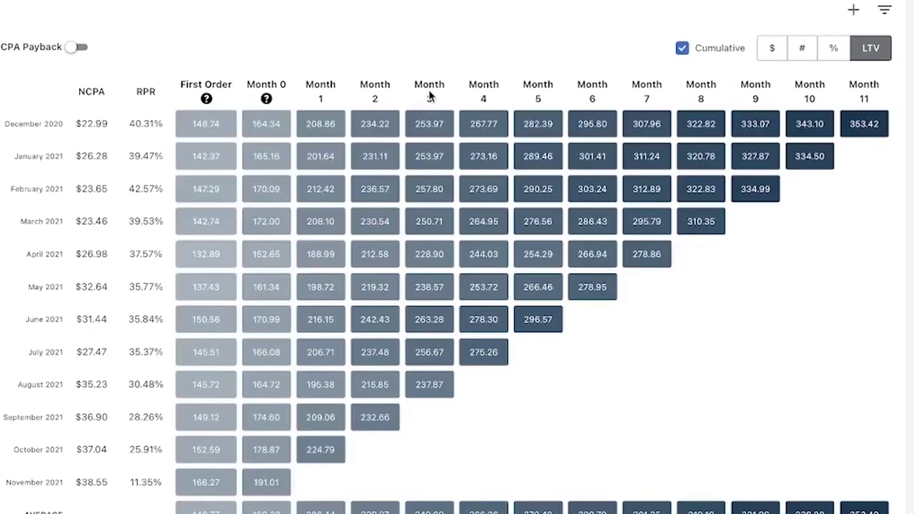